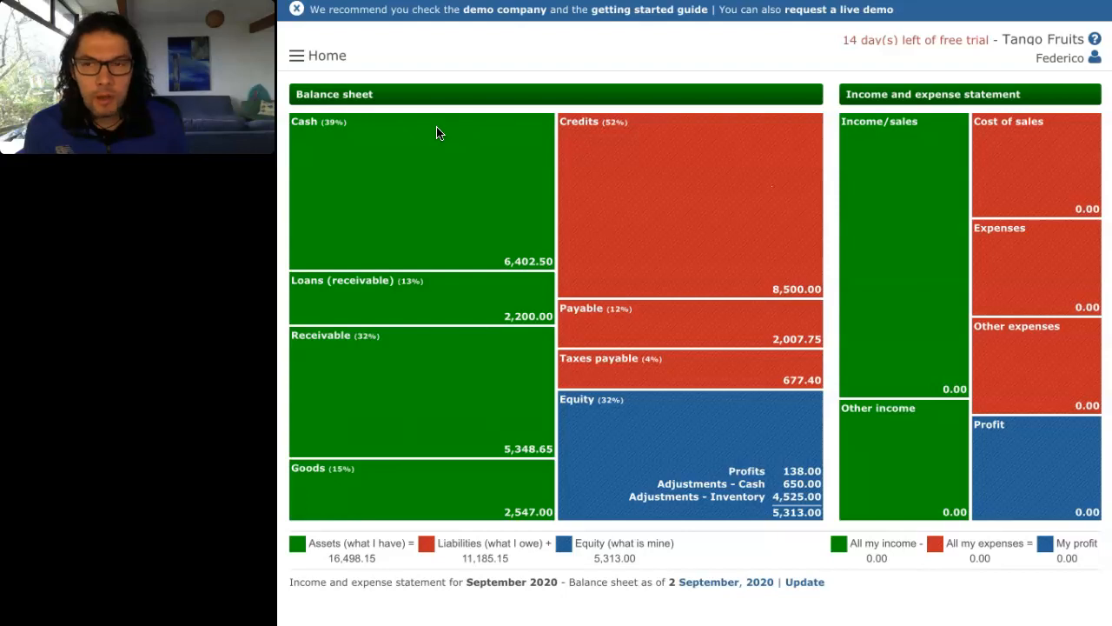
Step: Go to Customers > Income from the main menu to list invoices INV-7 through INV-9
click(296, 57)
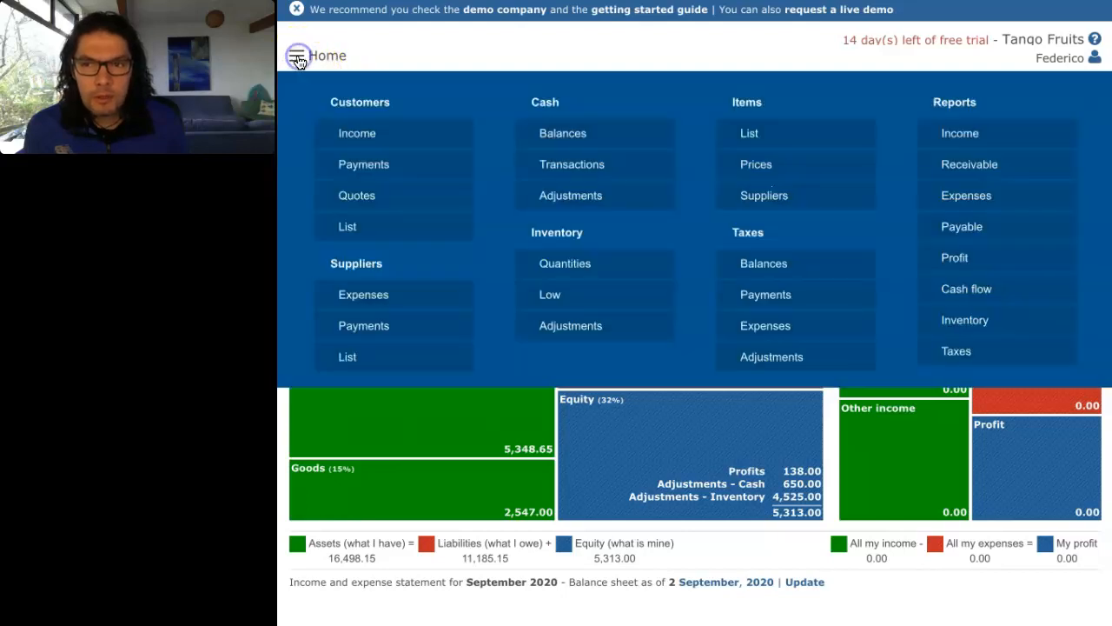
click(369, 139)
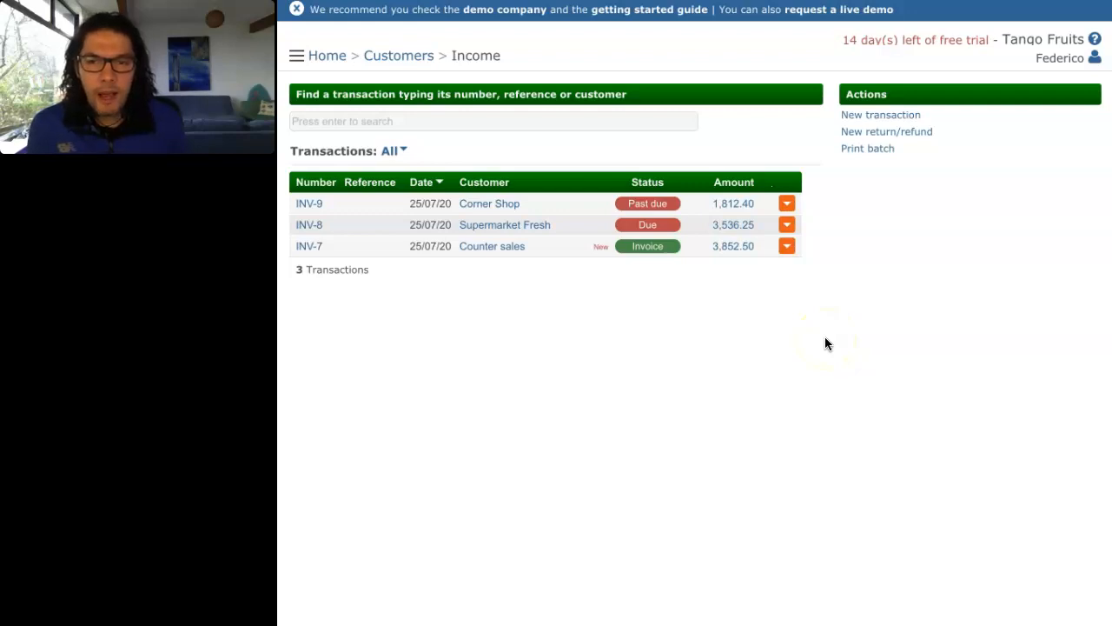
Step: Open invoice INV-9 for Corner Shop (1,812.40) and scroll through its preview
click(733, 208)
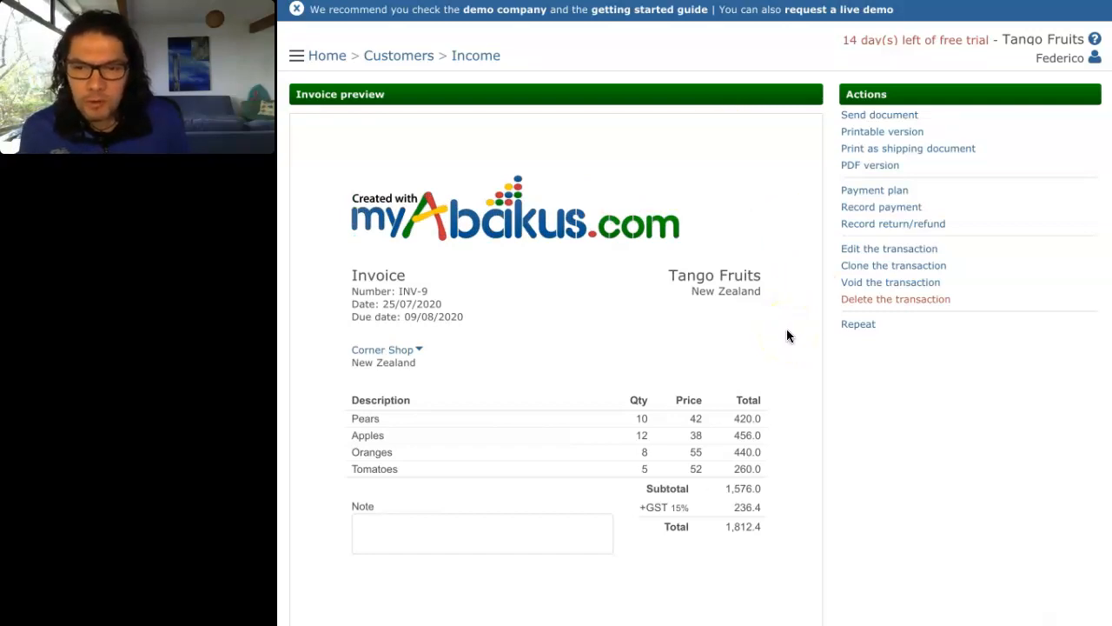
scroll(498, 375, down, 2)
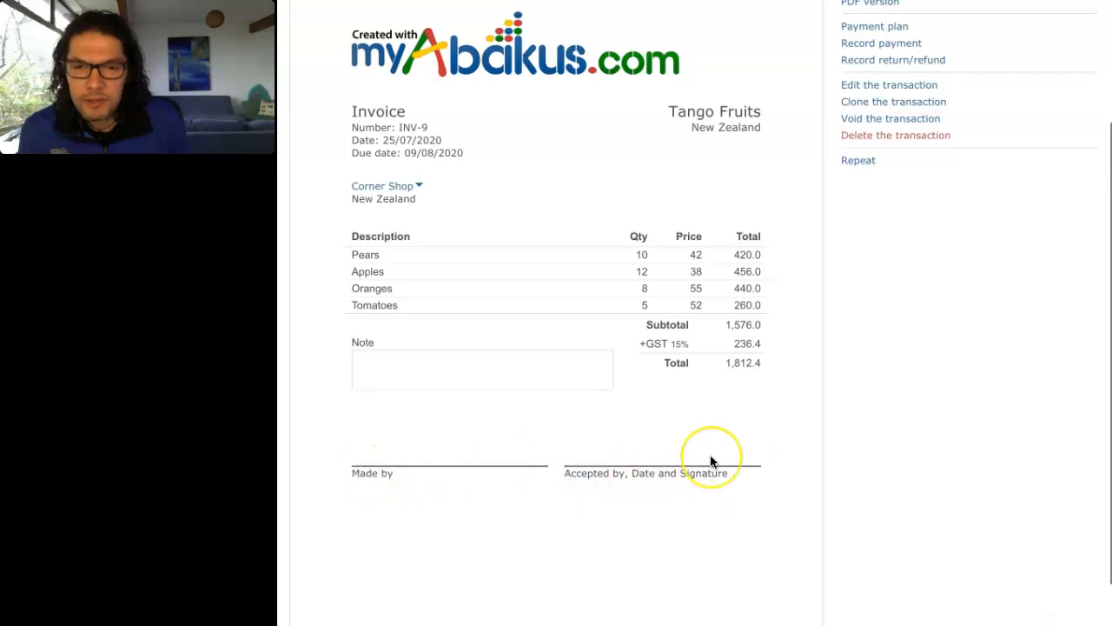
scroll(710, 454, up, 2)
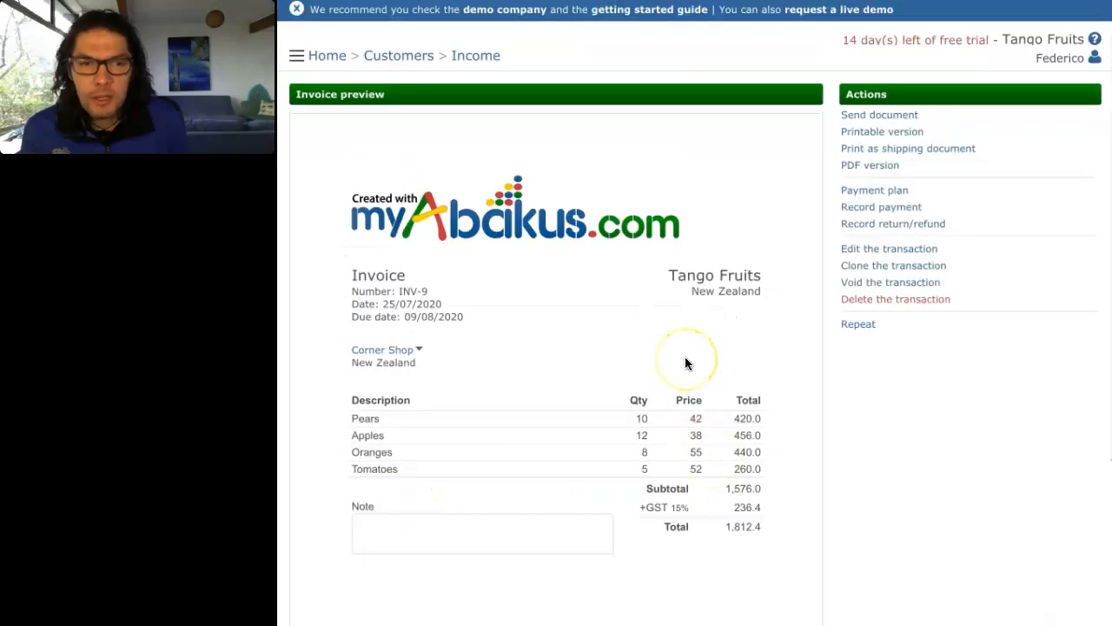
Step: Go to account Settings from the user menu and open the Tango Fruits company entry
click(1093, 59)
click(1078, 111)
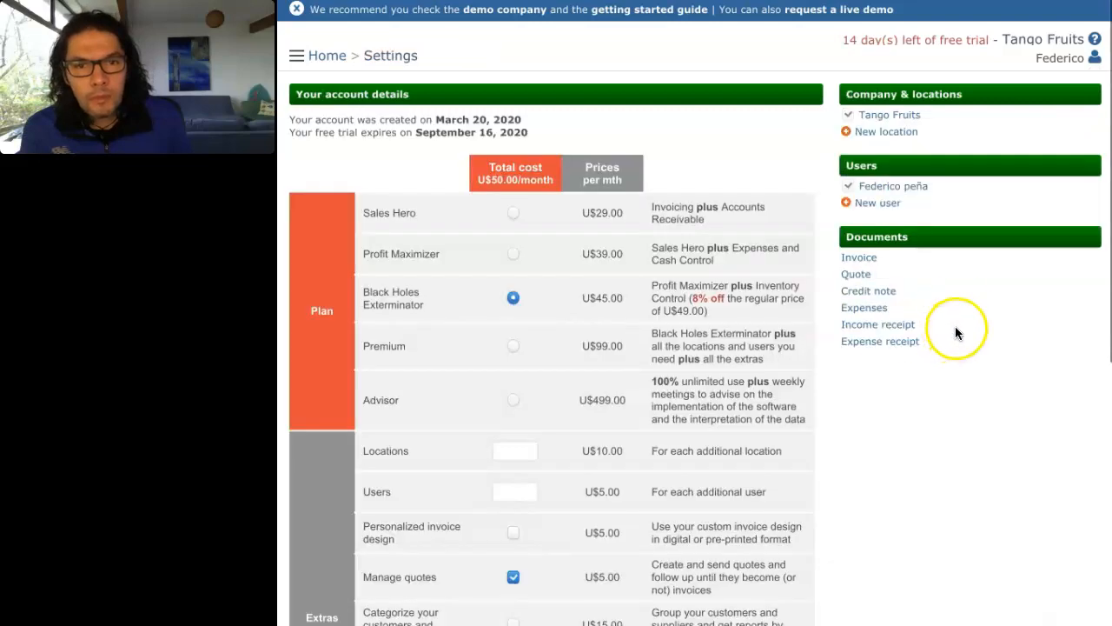
click(893, 118)
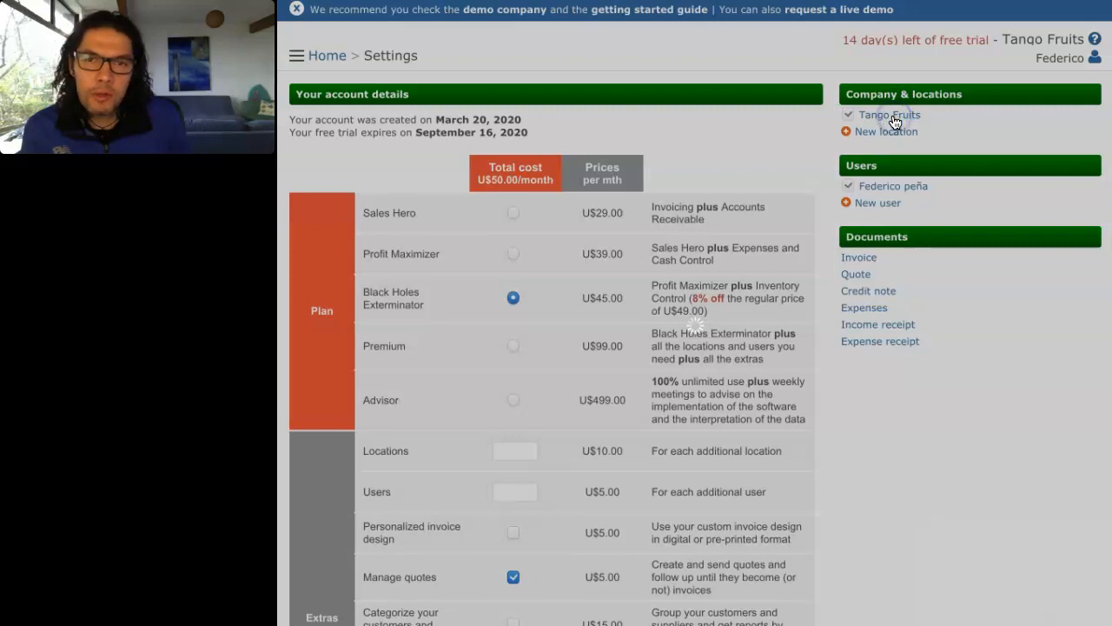
Step: Upload logo-en.png from Downloads as the Tango Fruits company logo
click(817, 159)
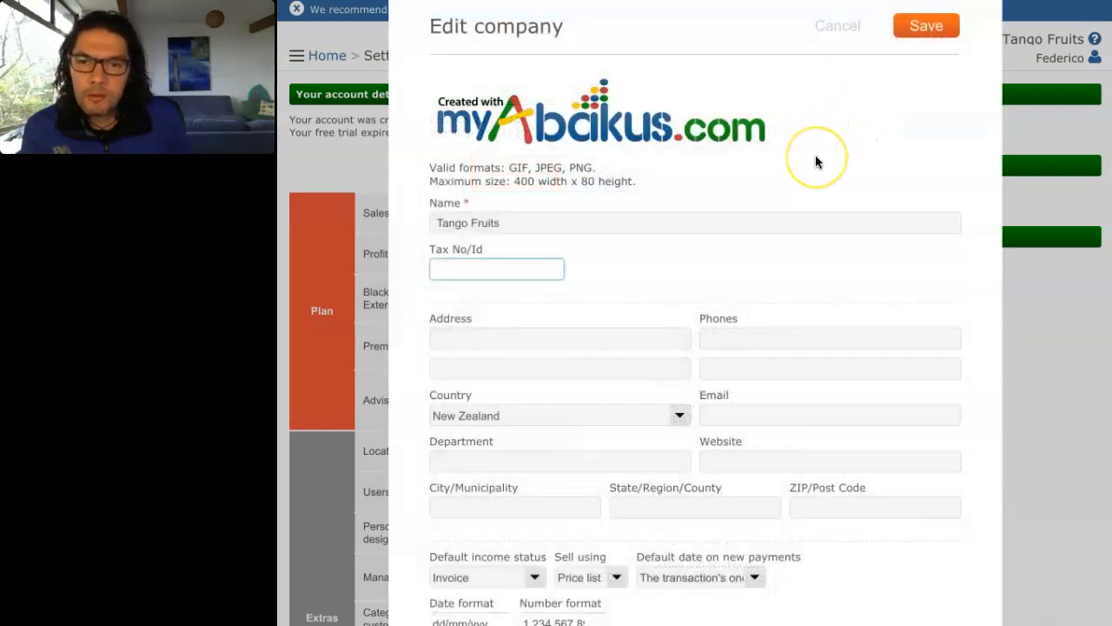
click(625, 123)
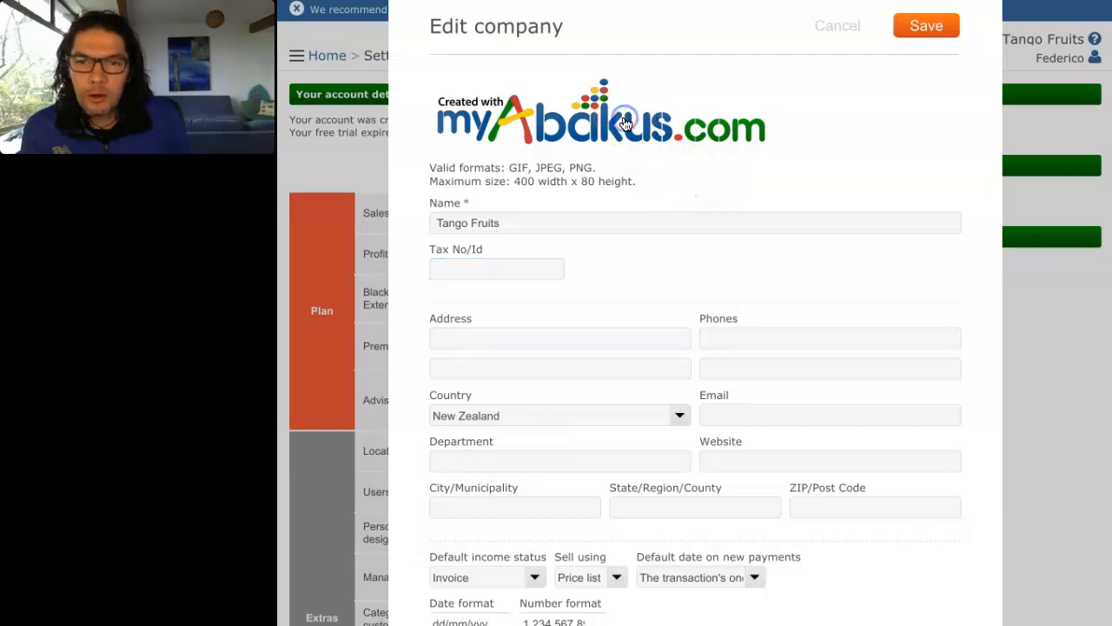
click(626, 123)
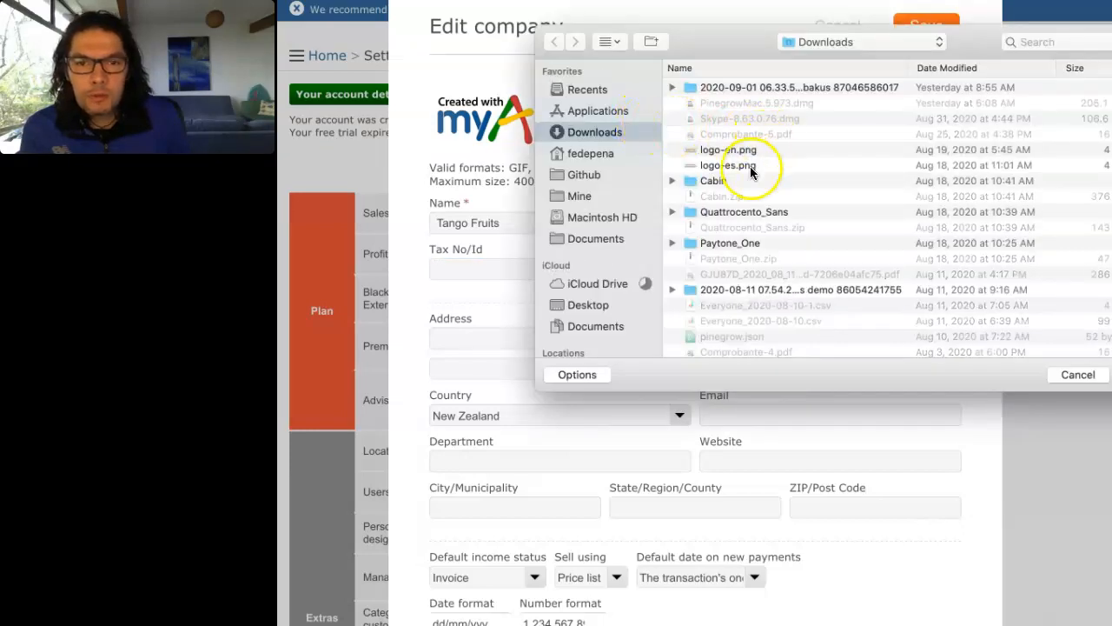
click(739, 151)
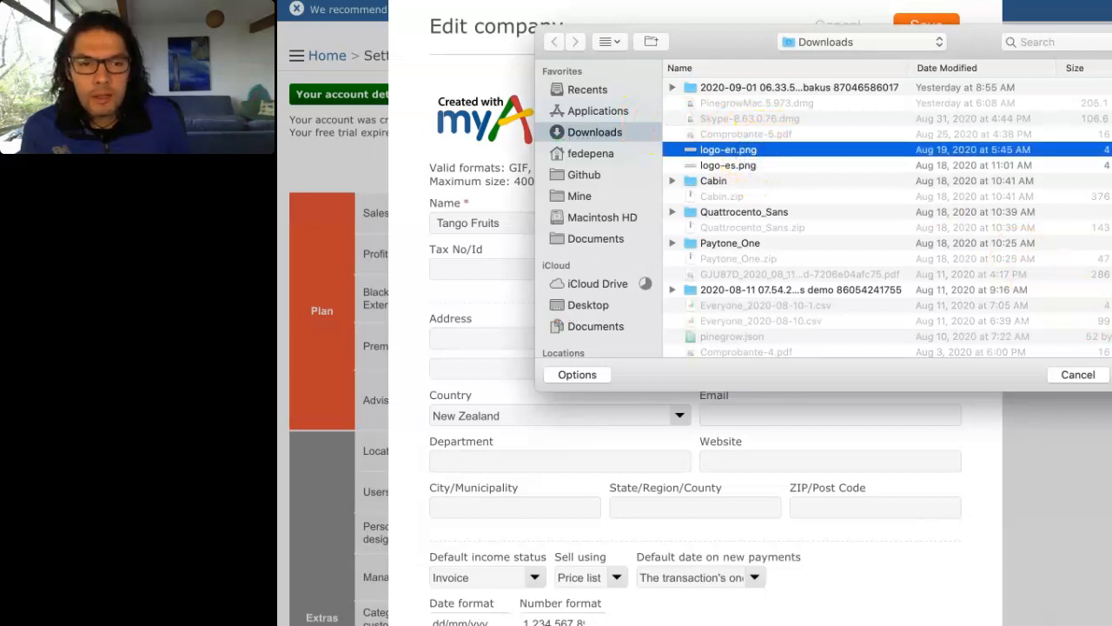
click(1111, 375)
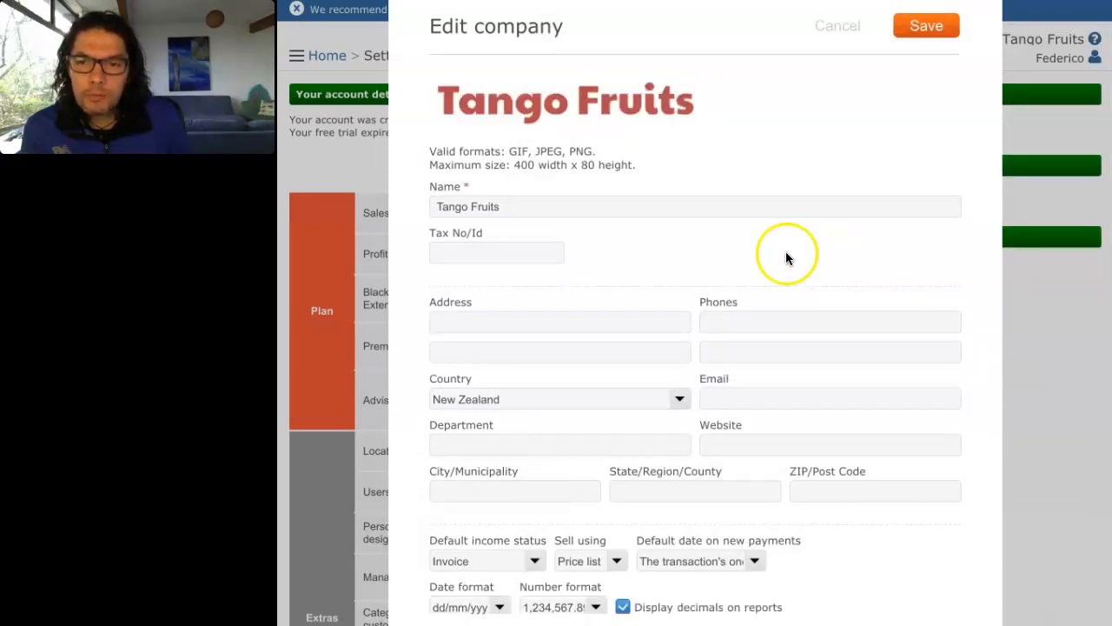
Step: Enter the company's tax number and street address, correcting the house number
click(455, 249)
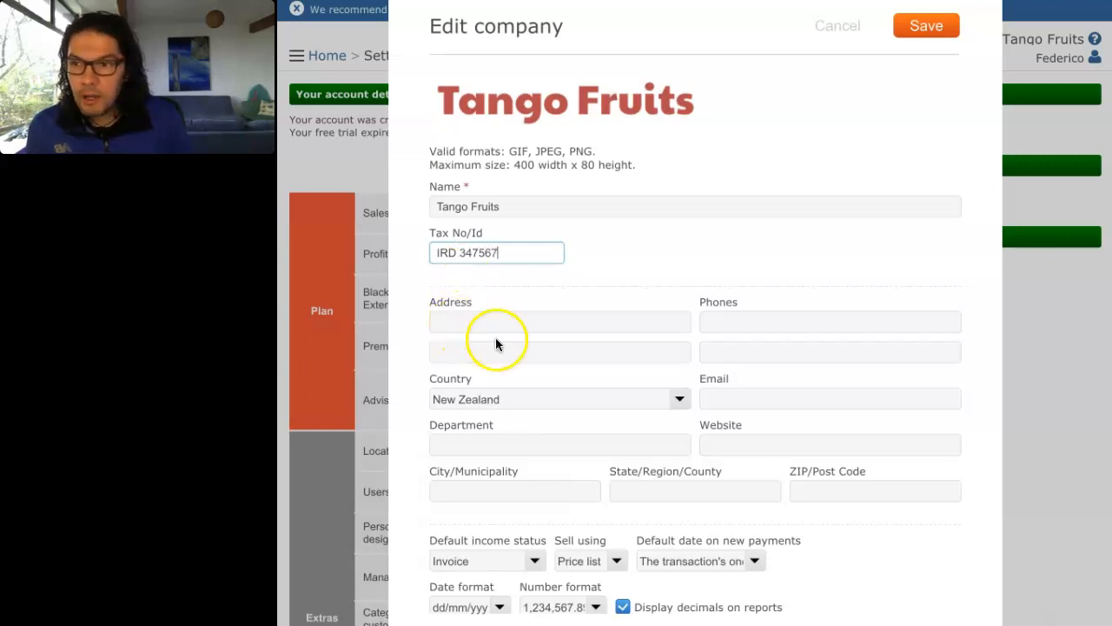
click(458, 321)
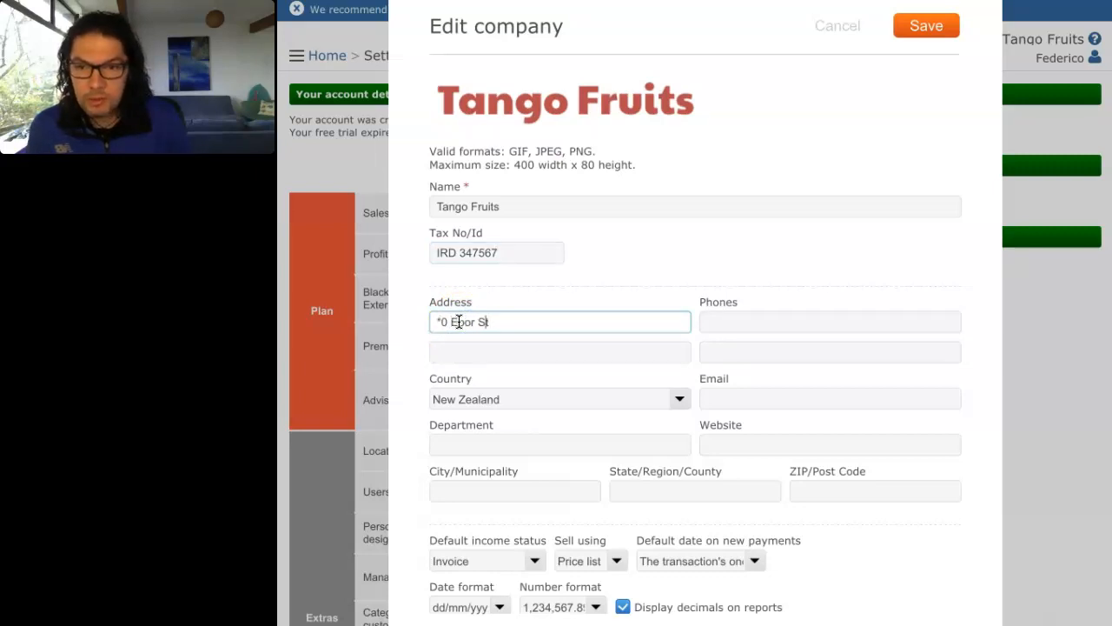
key(BackSpace)
text(8)
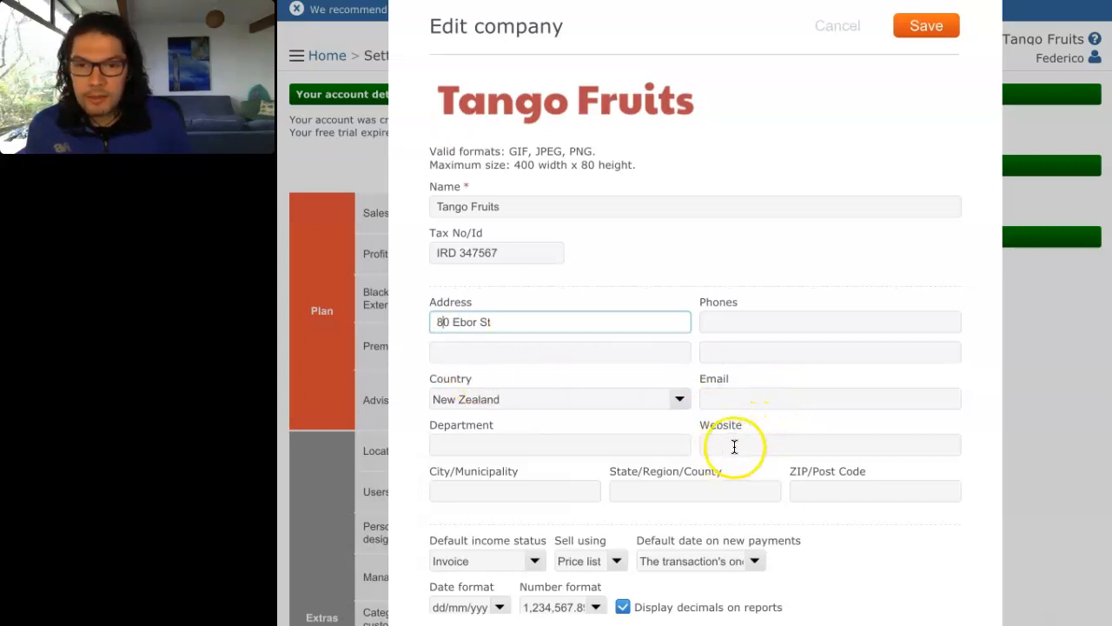
Step: Enter Wellington as the city, fix its spelling, and save the company details
click(513, 490)
text(Wellinton)
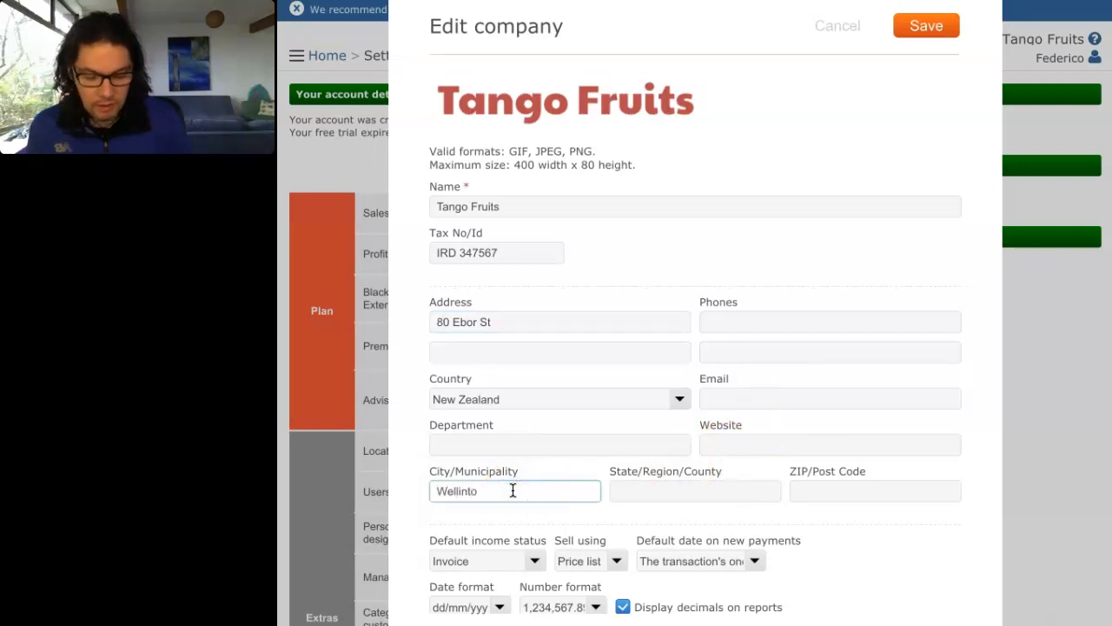
click(467, 494)
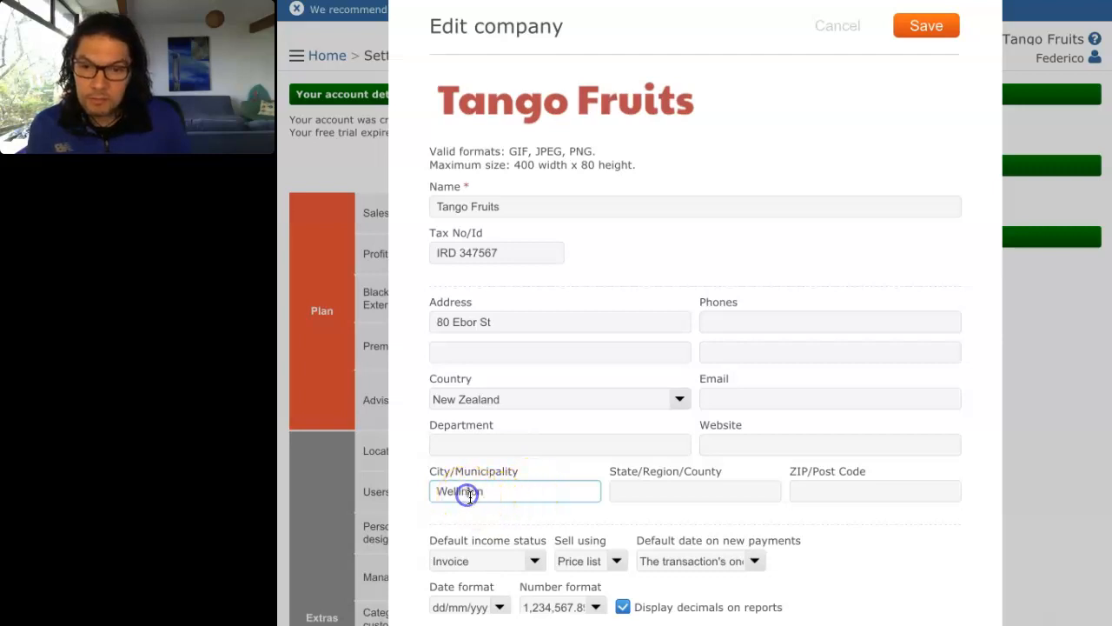
text(g)
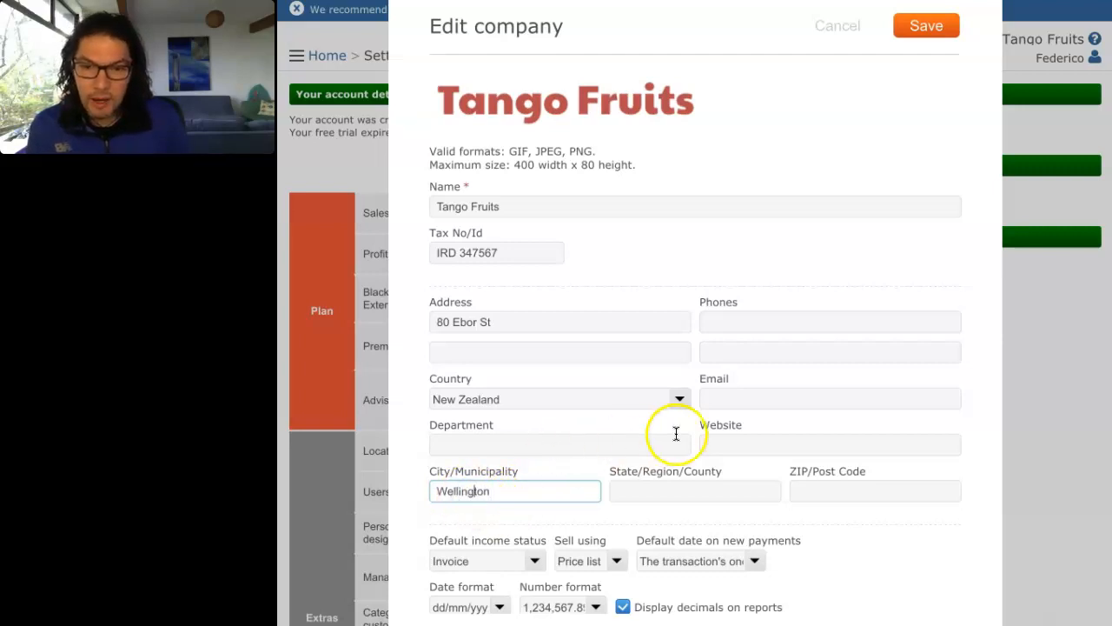
scroll(675, 435, down, 1)
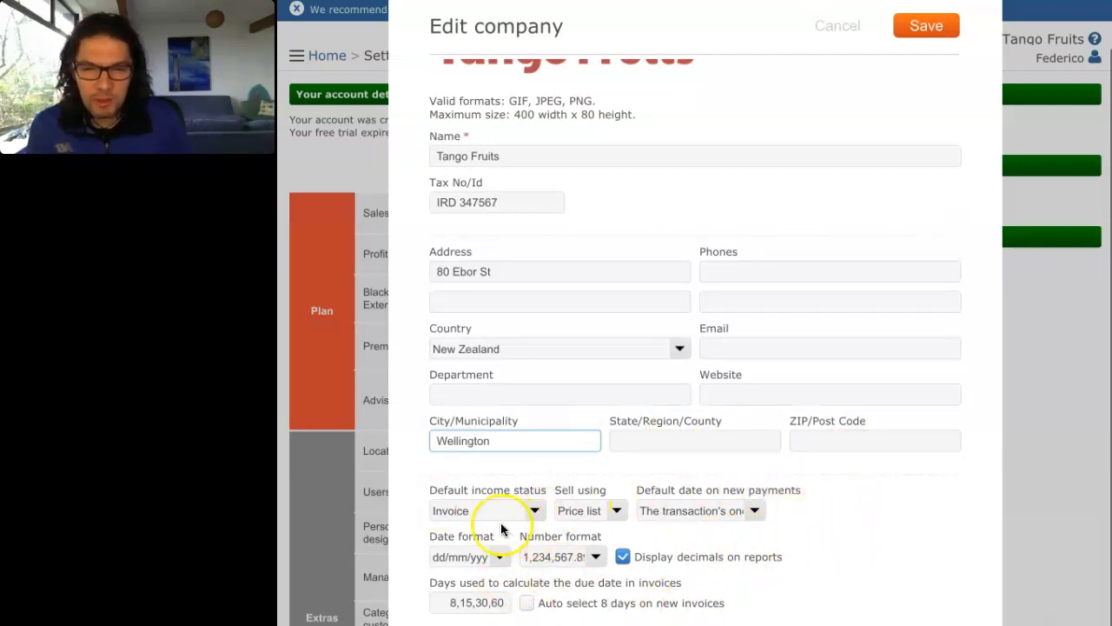
scroll(812, 514, up, 1)
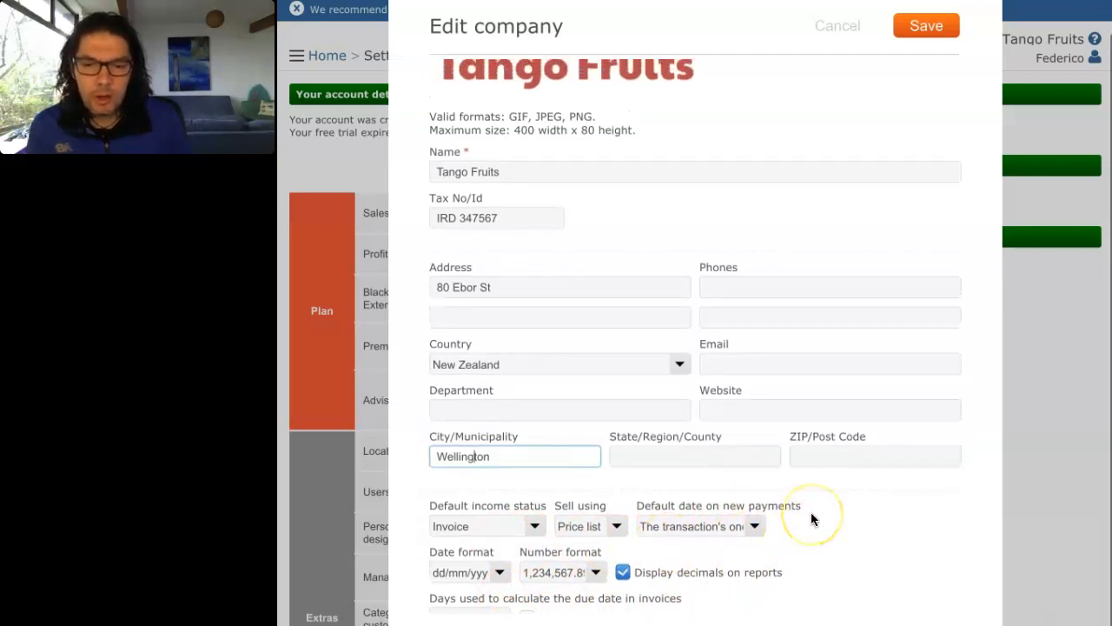
click(926, 29)
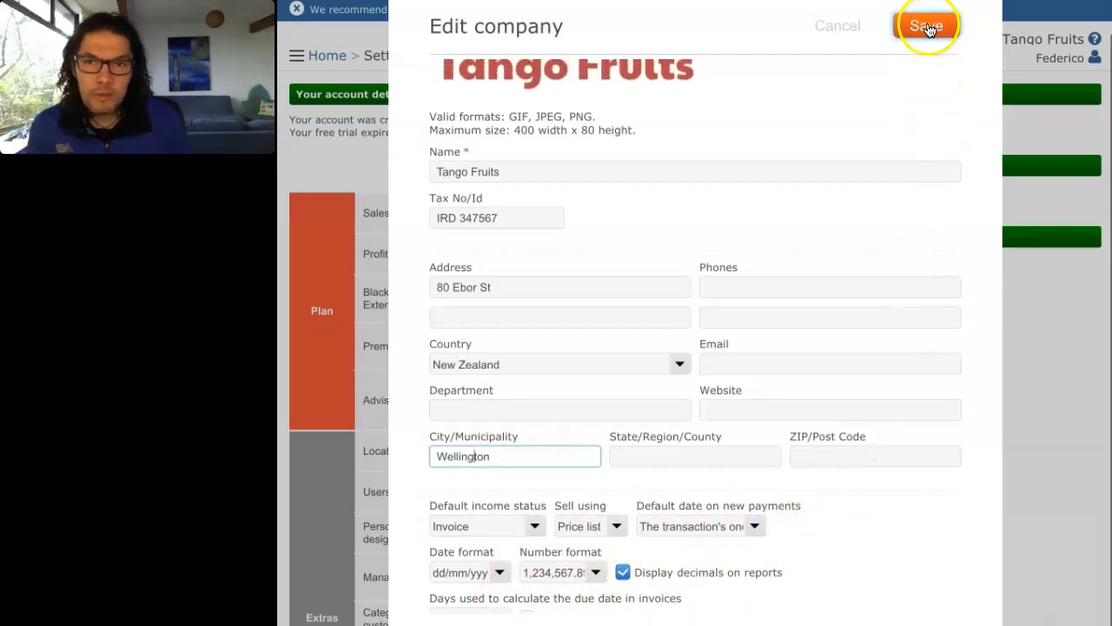
scroll(921, 98, up, 2)
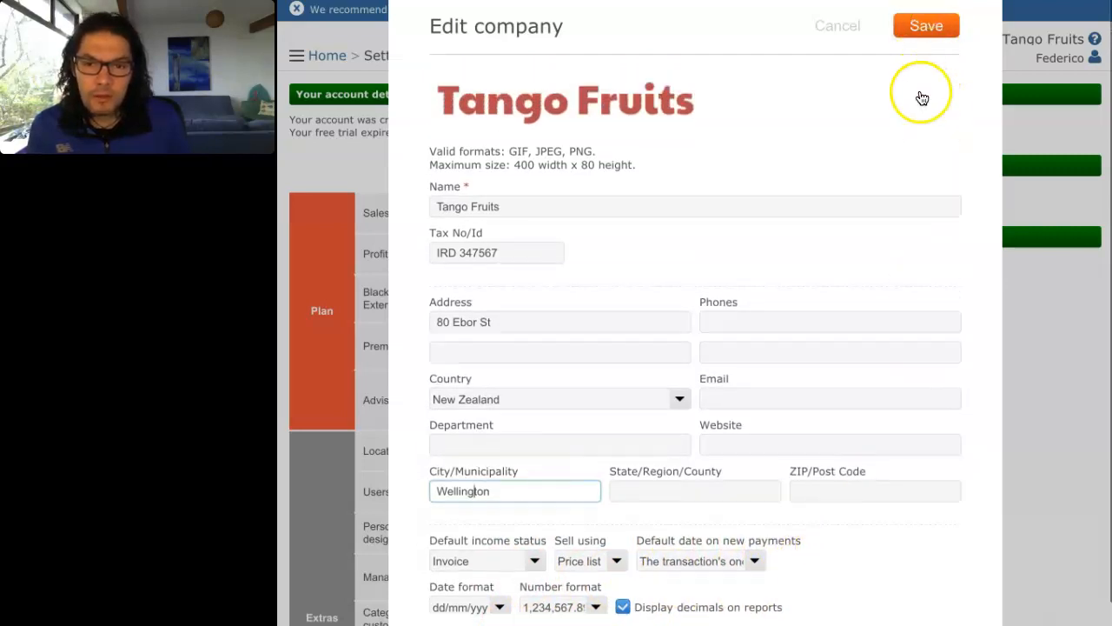
Step: Save the company details and open the Invoice document settings (prefix INV-, next number 10)
click(928, 27)
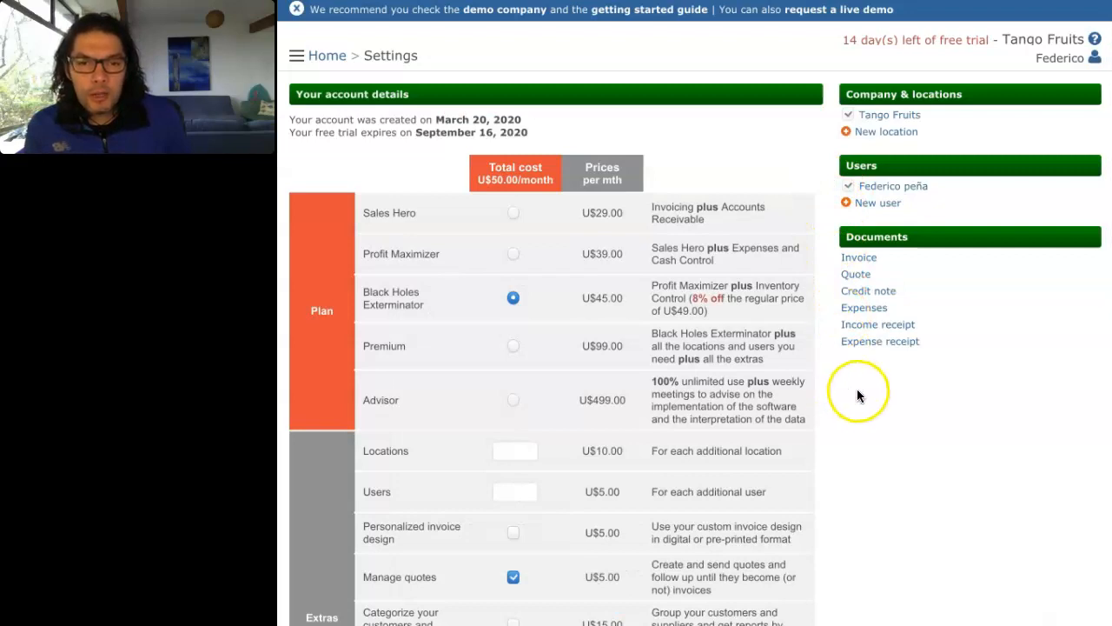
click(877, 261)
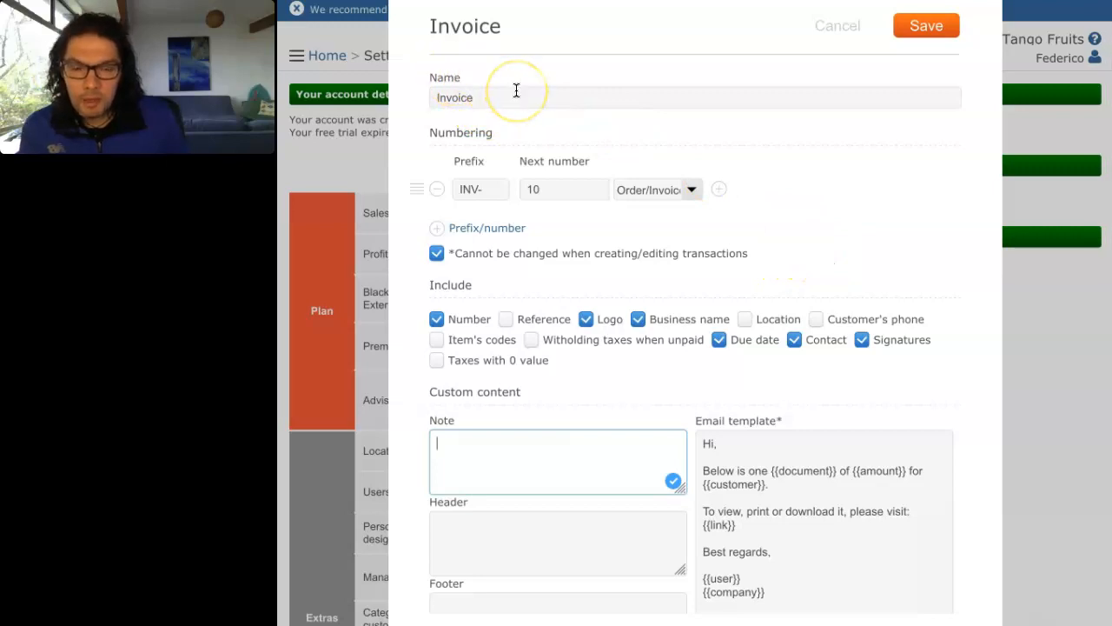
Step: Change the document Name field from 'Invoice' to 'Sales Invoice'
click(436, 98)
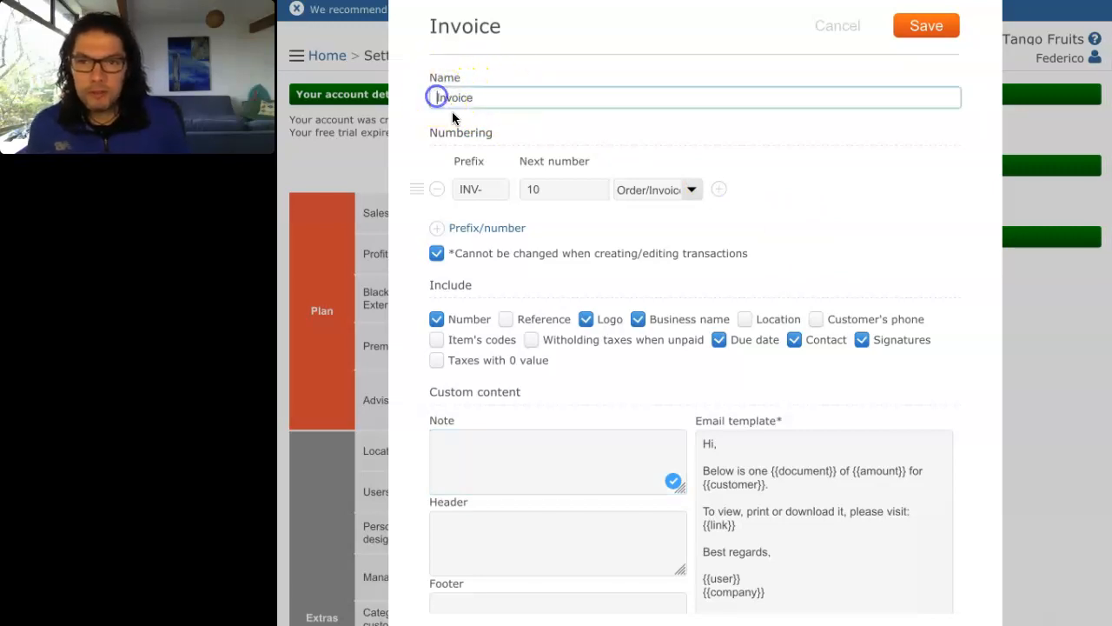
text(sales)
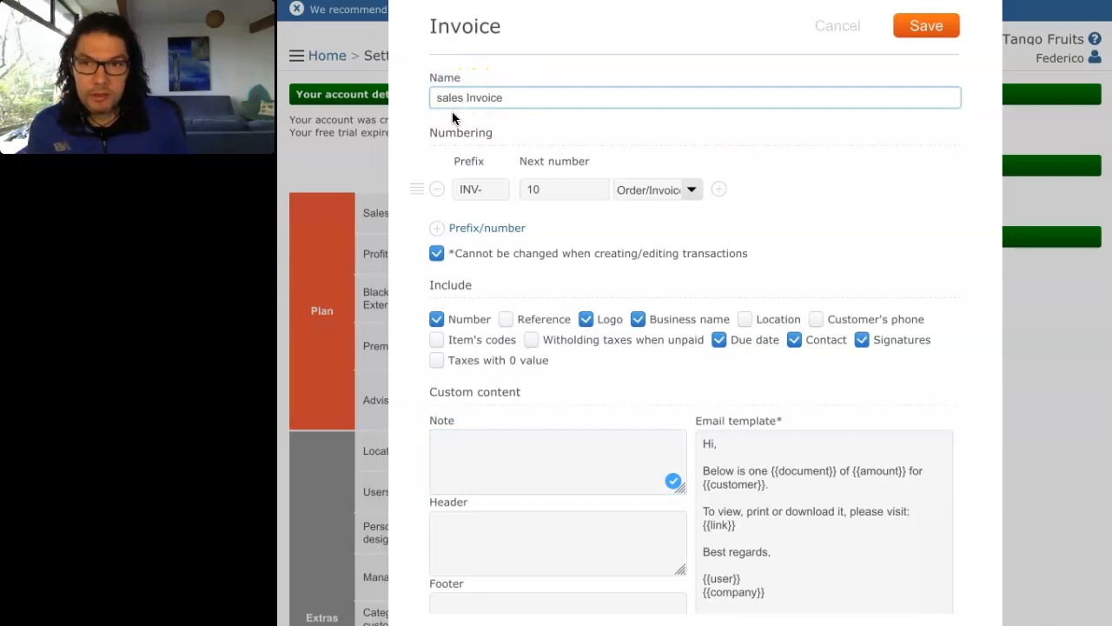
key(BackSpace)
text(S)
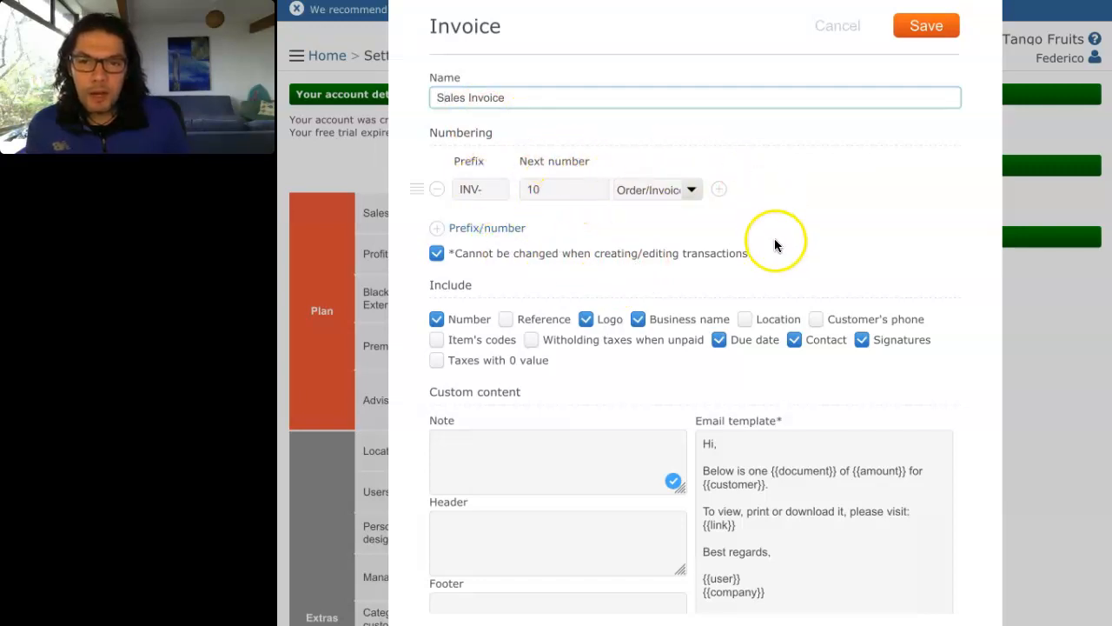
Step: Add a second numbering series with prefix ORD- and next number 1
click(439, 229)
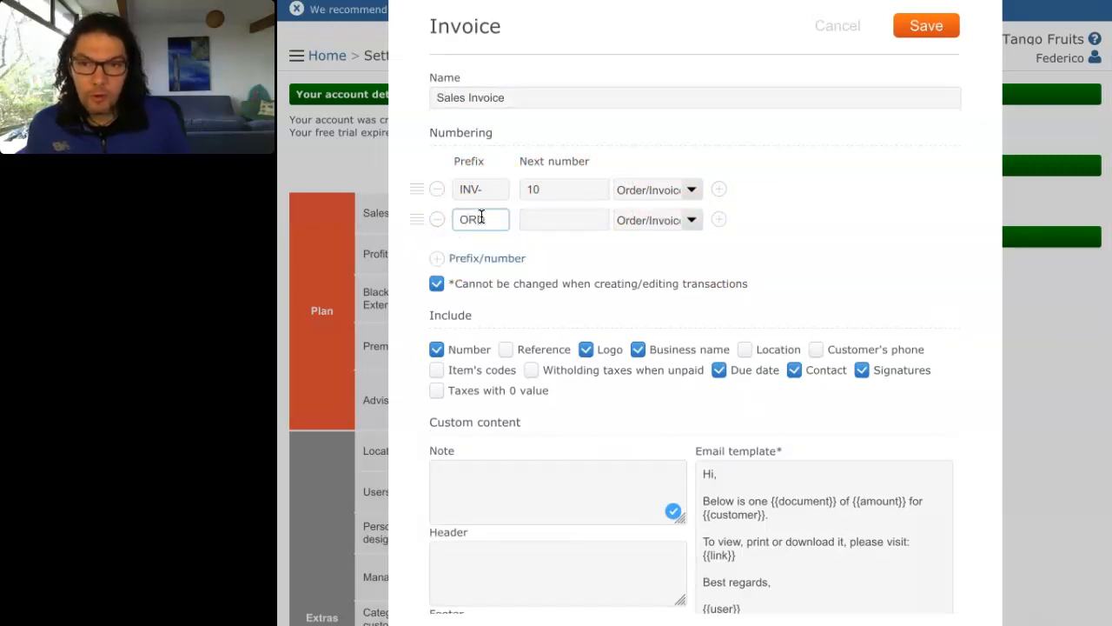
click(551, 219)
click(504, 220)
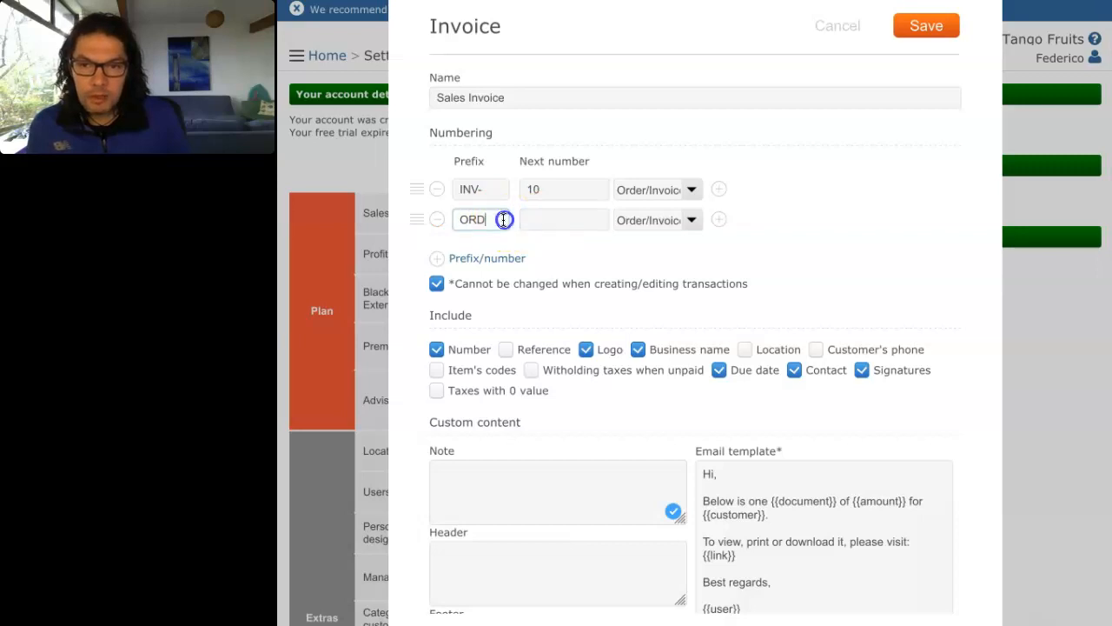
text(-1)
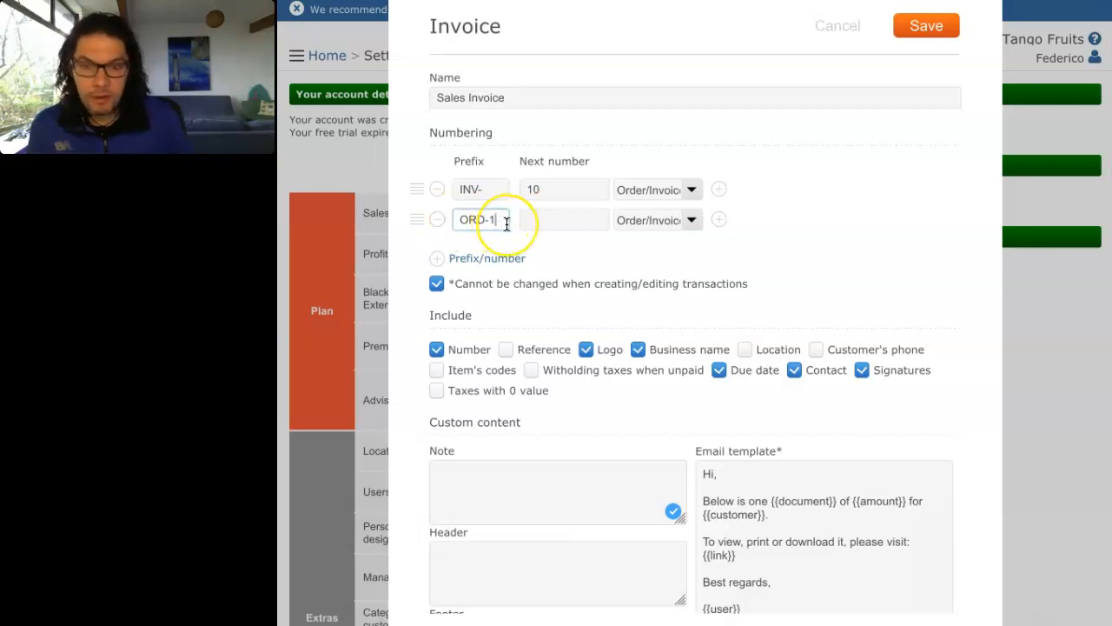
click(549, 219)
text(1)
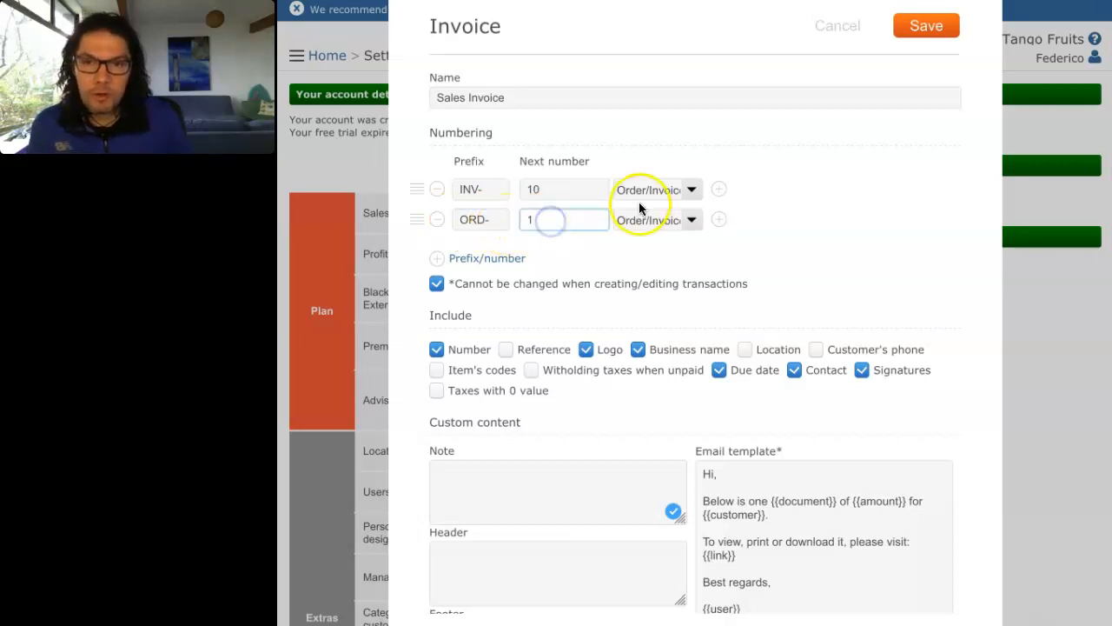
Step: Assign the INV- series to Invoice and the ORD- series to Order
click(690, 189)
click(680, 173)
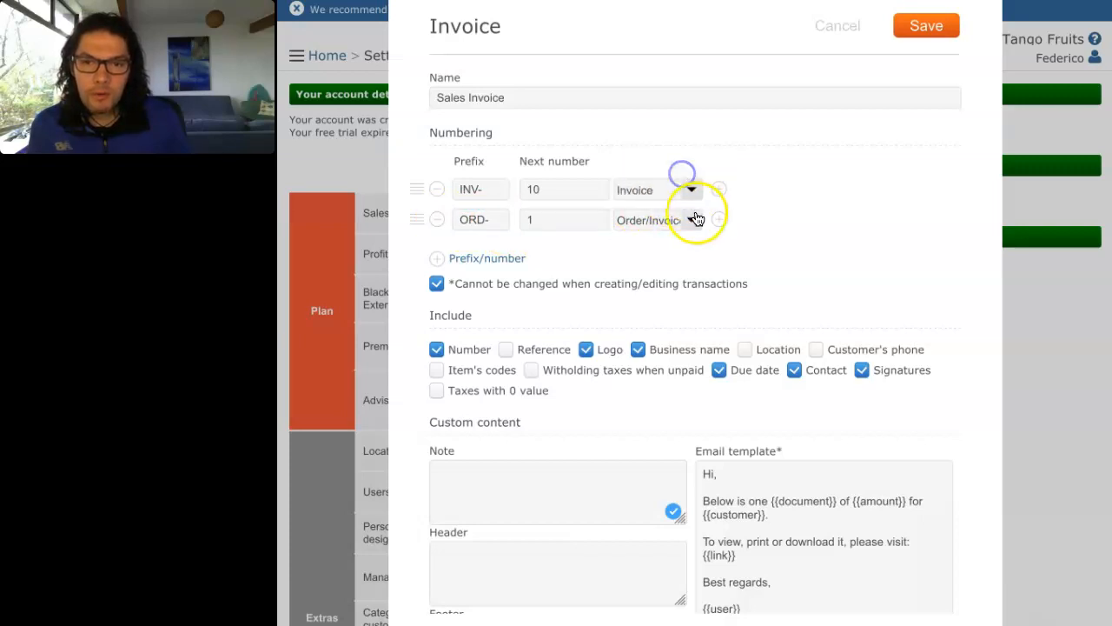
click(691, 219)
click(679, 190)
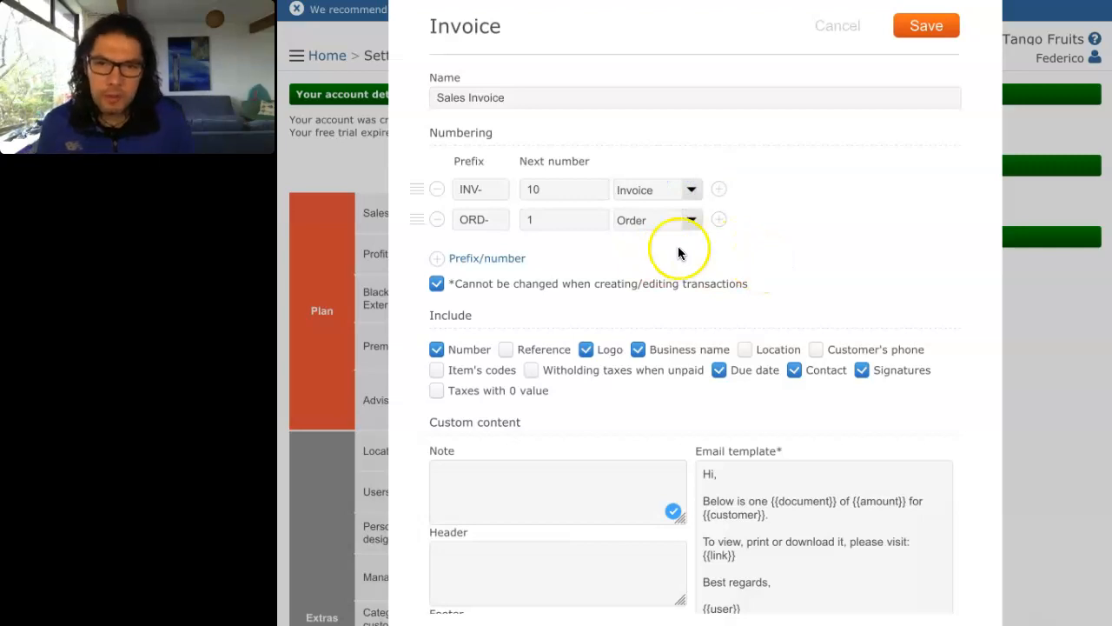
scroll(791, 252, down, 1)
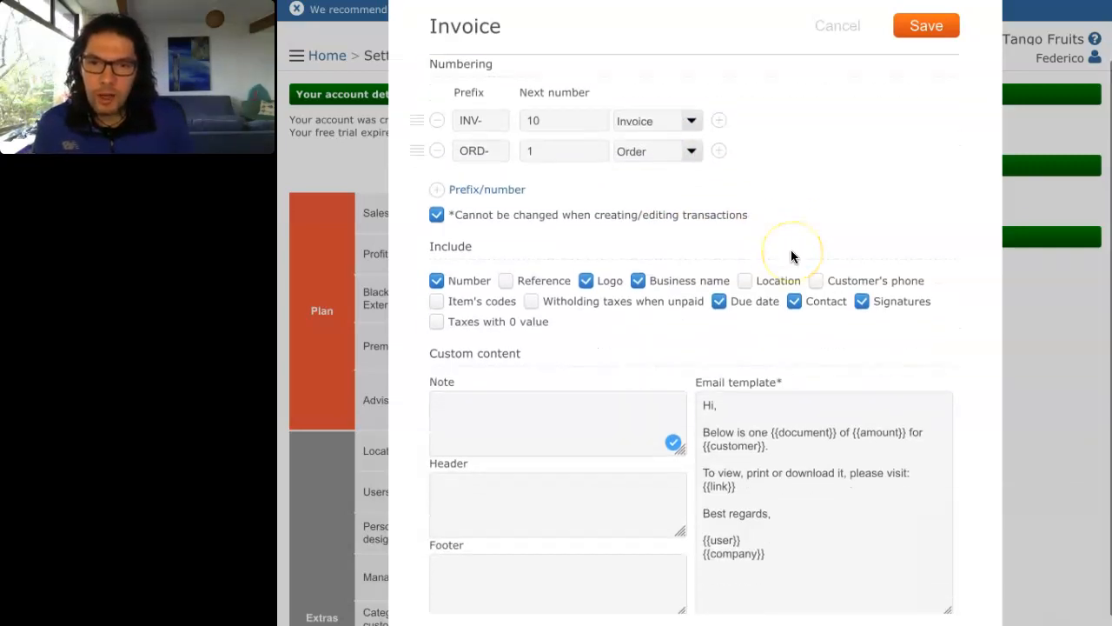
scroll(791, 254, up, 1)
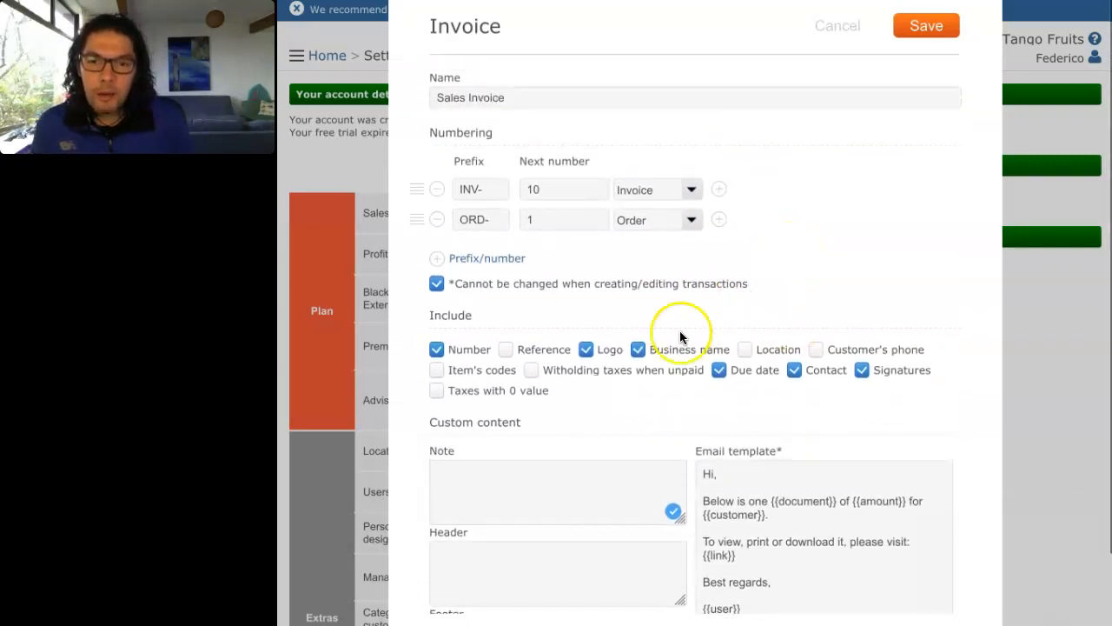
scroll(622, 319, down, 1)
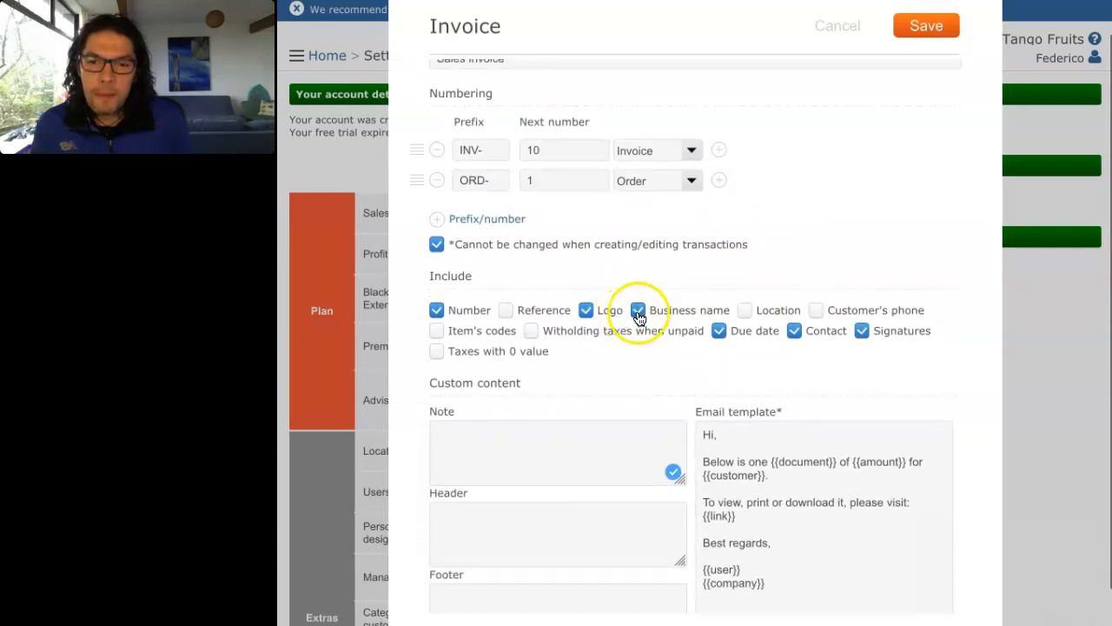
Step: Uncheck Business name and Signatures under Include
click(639, 311)
scroll(642, 334, down, 1)
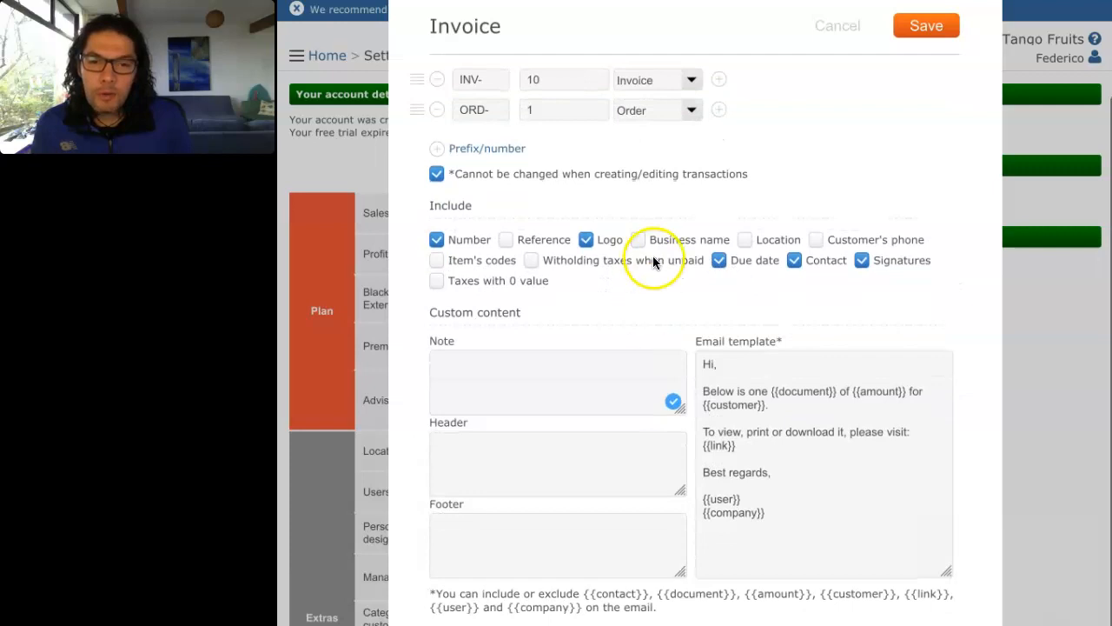
click(861, 262)
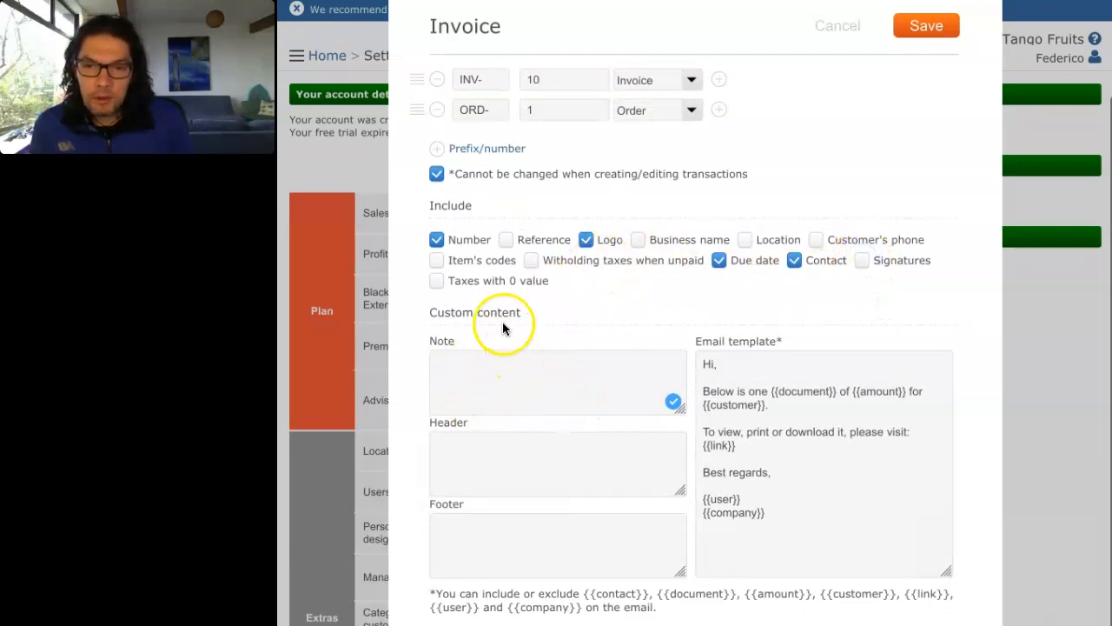
Step: Edit the email template's opening greeting from 'Hi,' to 'Hello,'
click(487, 372)
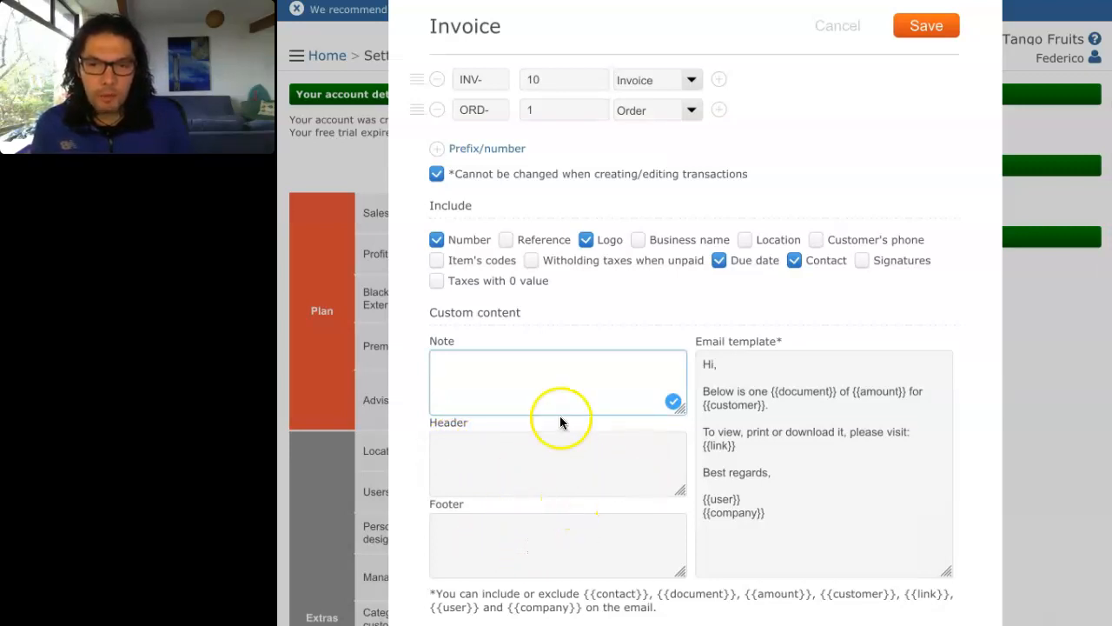
click(721, 365)
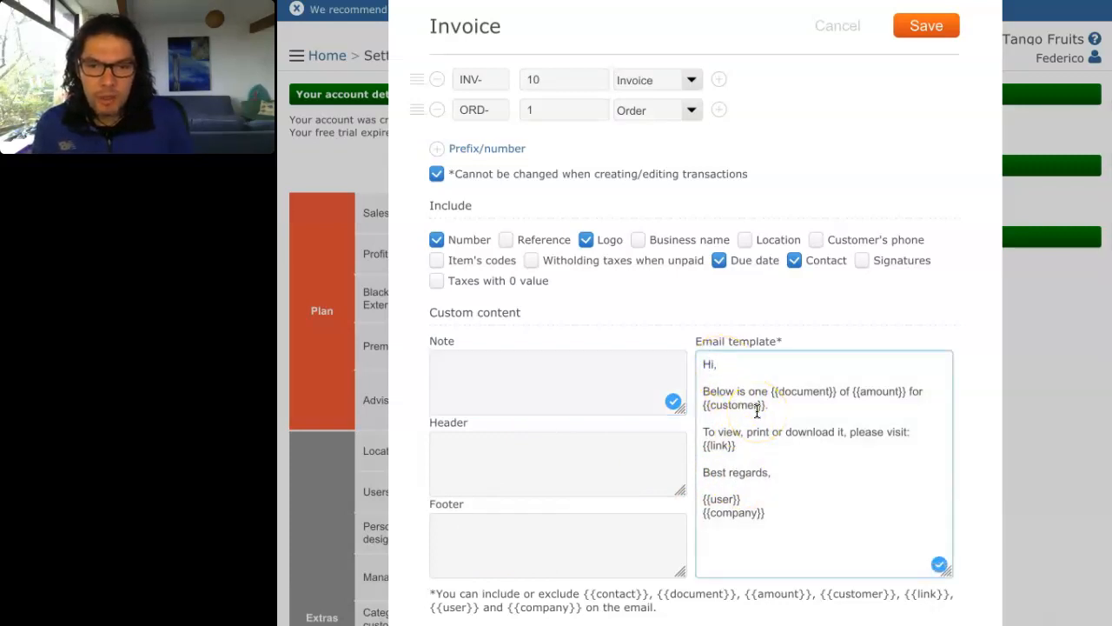
click(713, 365)
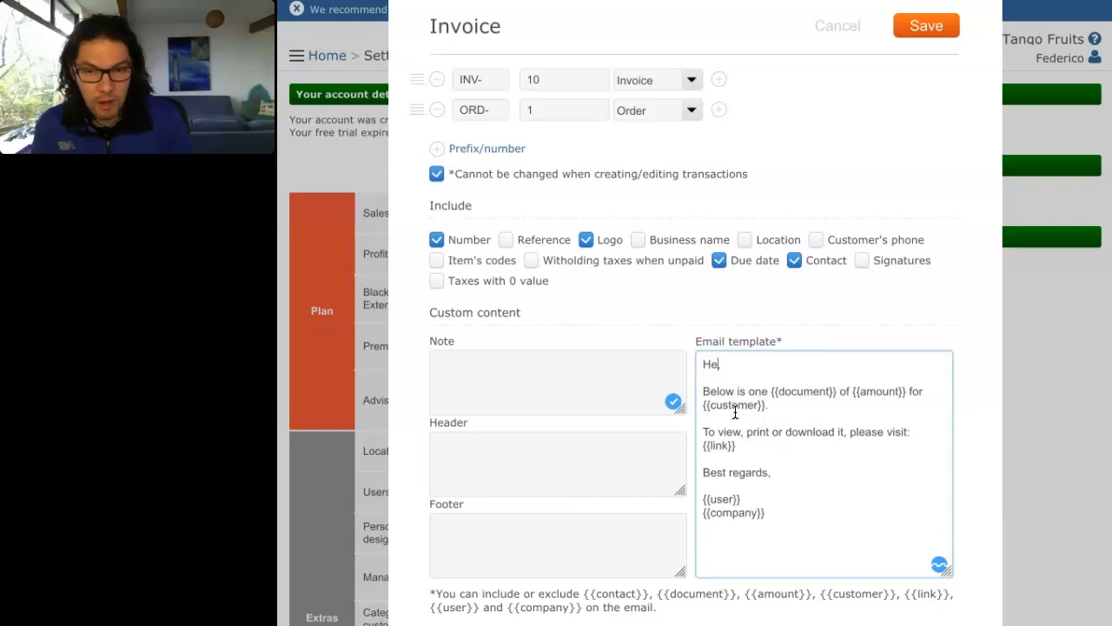
Step: Save the invoice settings, then reopen INV-9 from Customers > Income to preview it
click(926, 35)
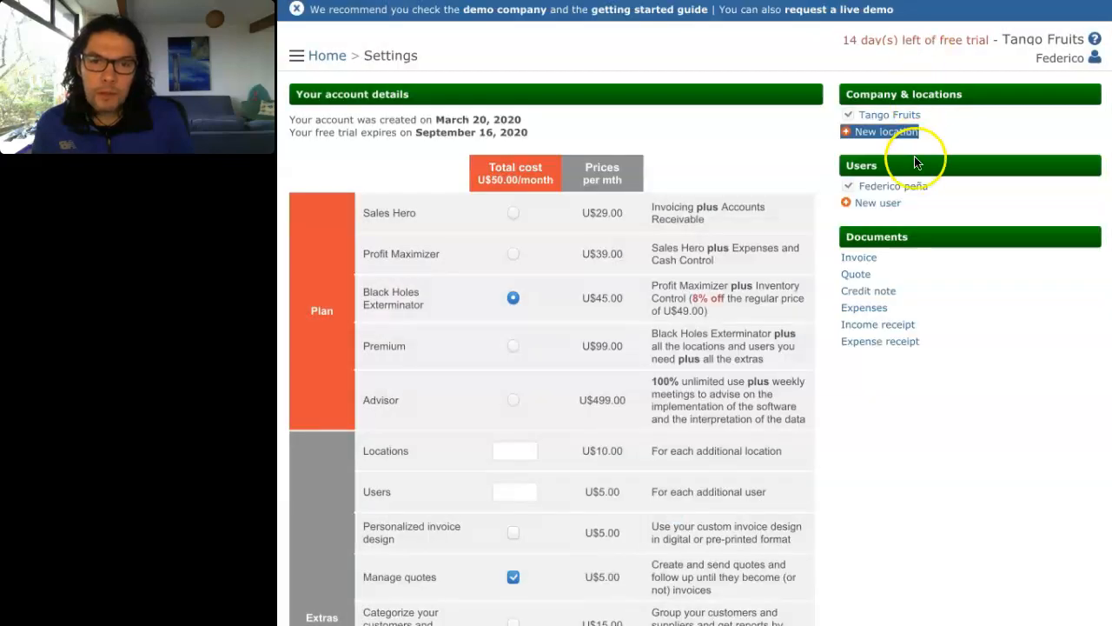
click(723, 134)
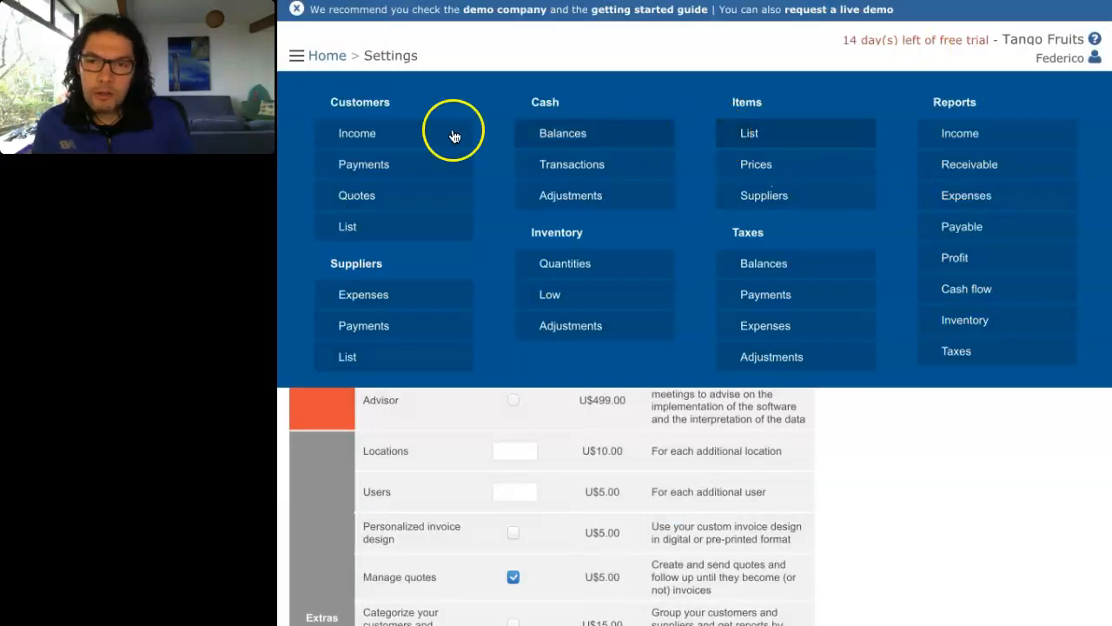
click(367, 135)
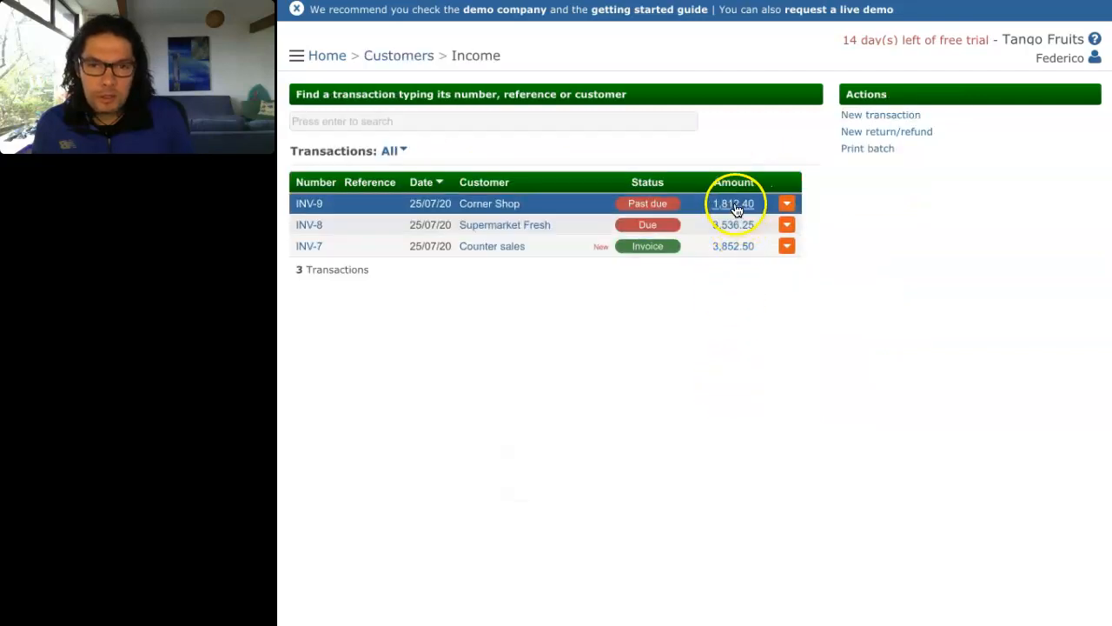
click(736, 205)
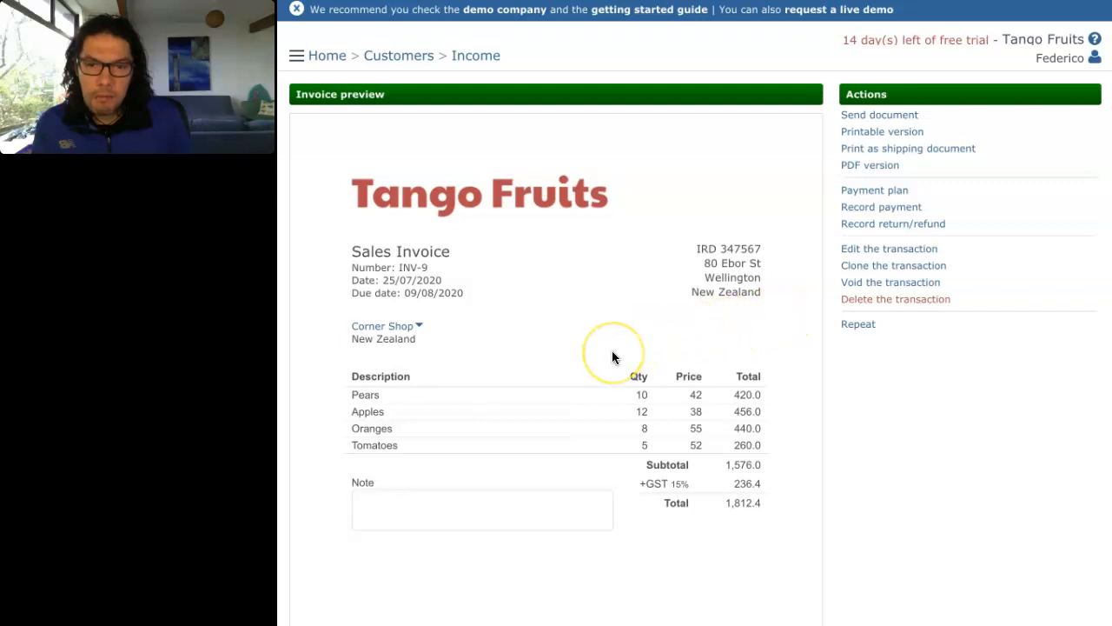
Step: Choose Update information from the Corner Shop customer menu on the INV-9 preview
scroll(556, 595, down, 2)
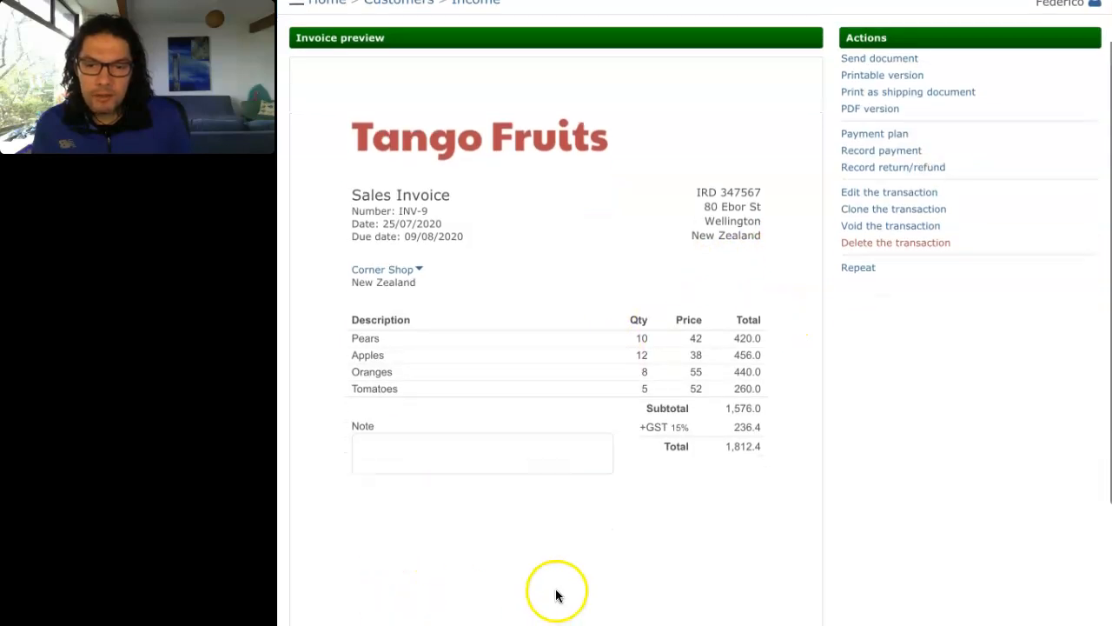
scroll(599, 538, up, 2)
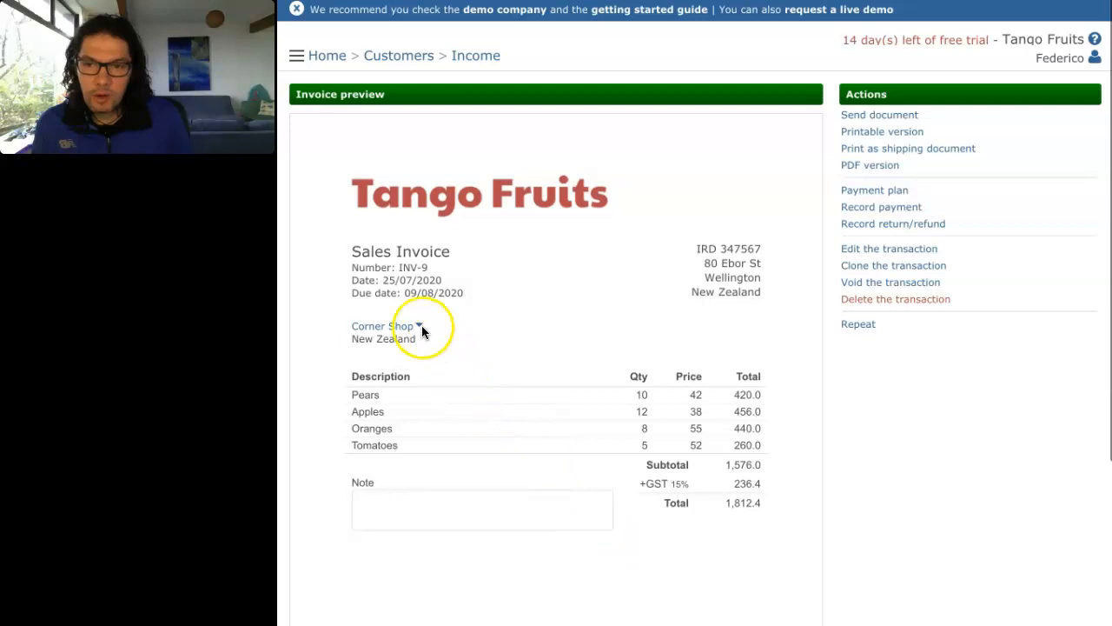
scroll(407, 332, down, 1)
click(400, 330)
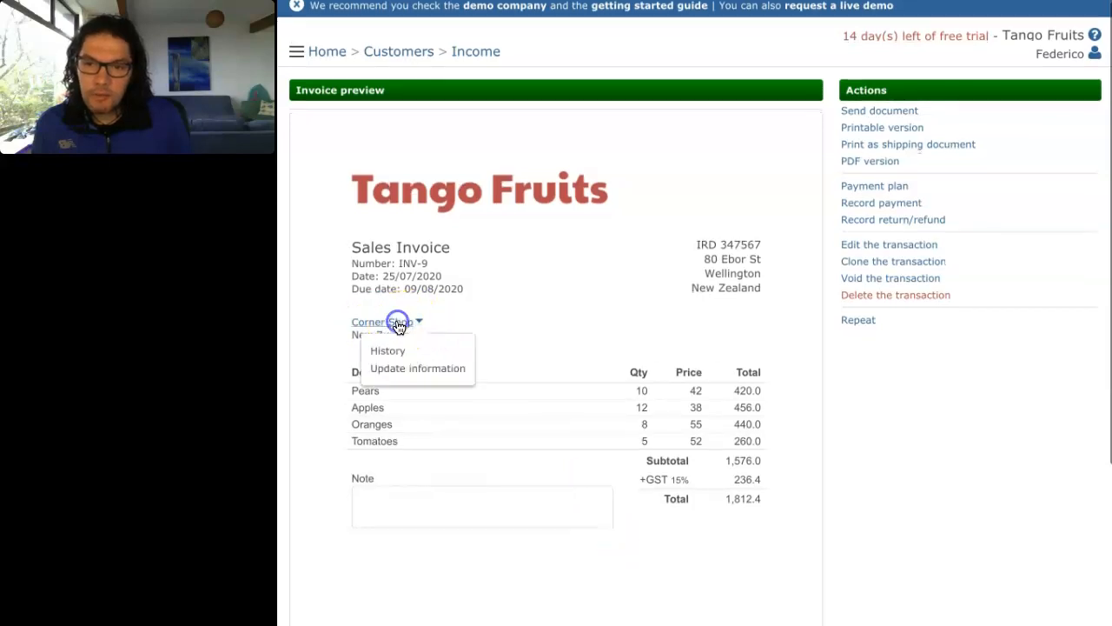
click(430, 370)
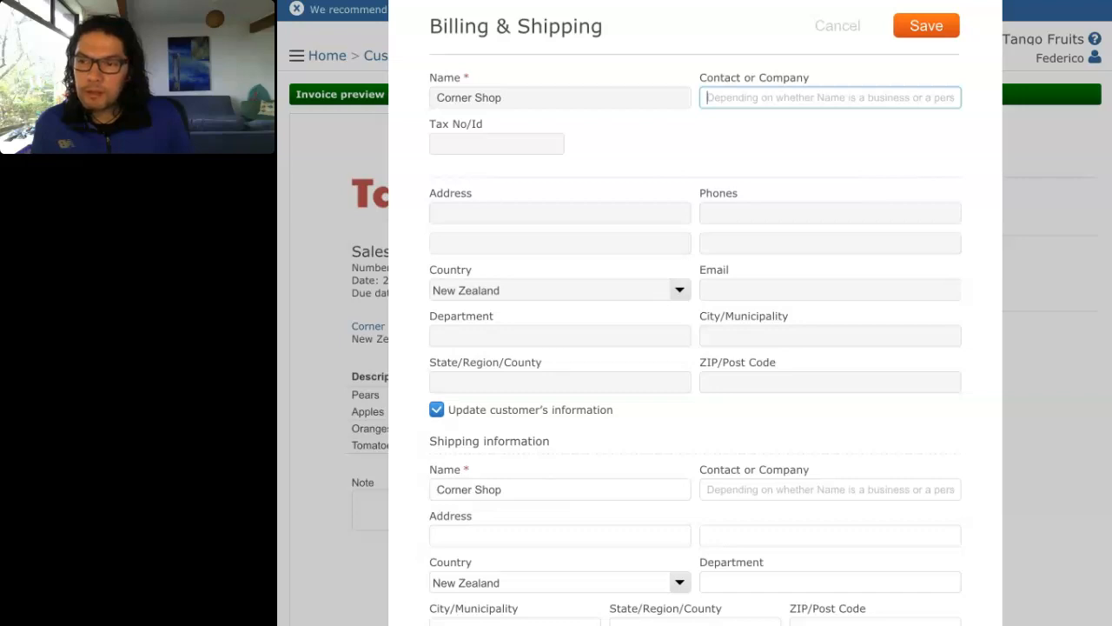
click(541, 208)
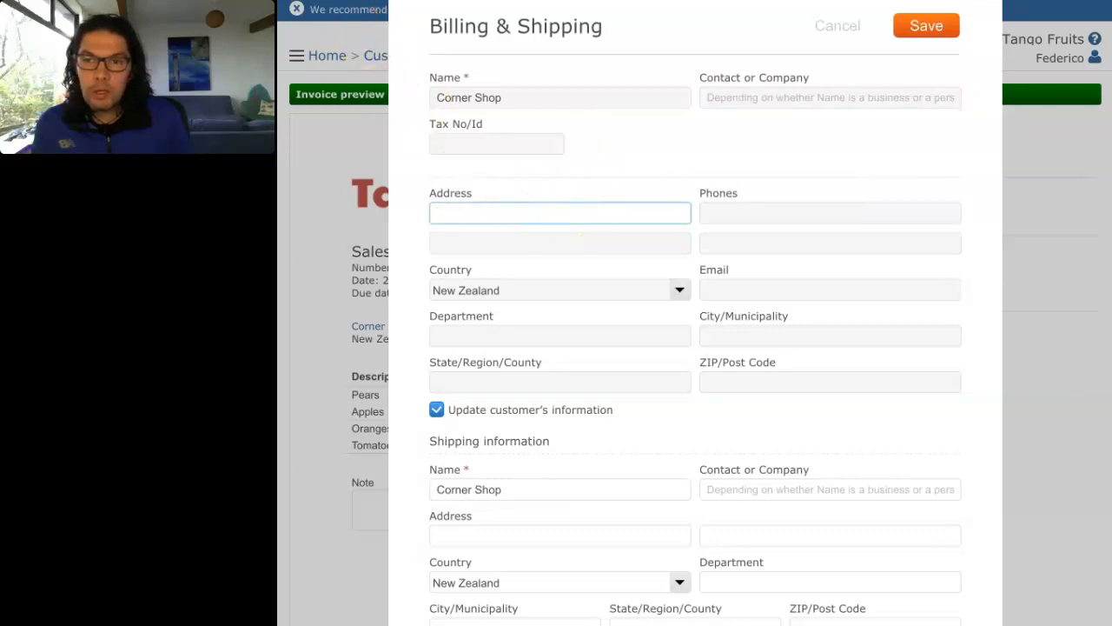
click(591, 203)
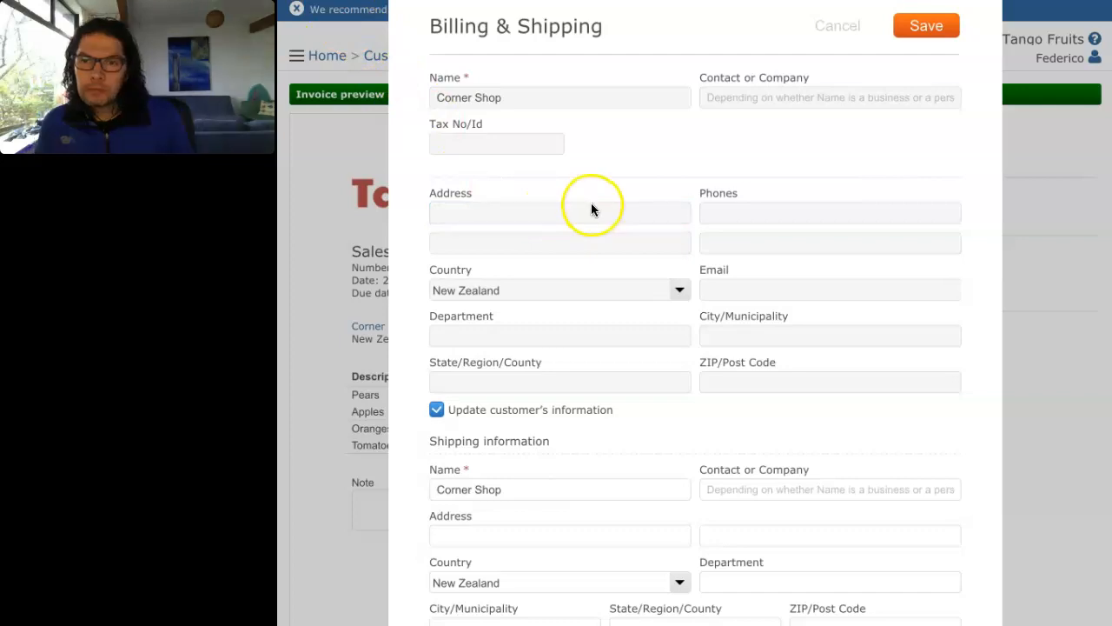
click(483, 216)
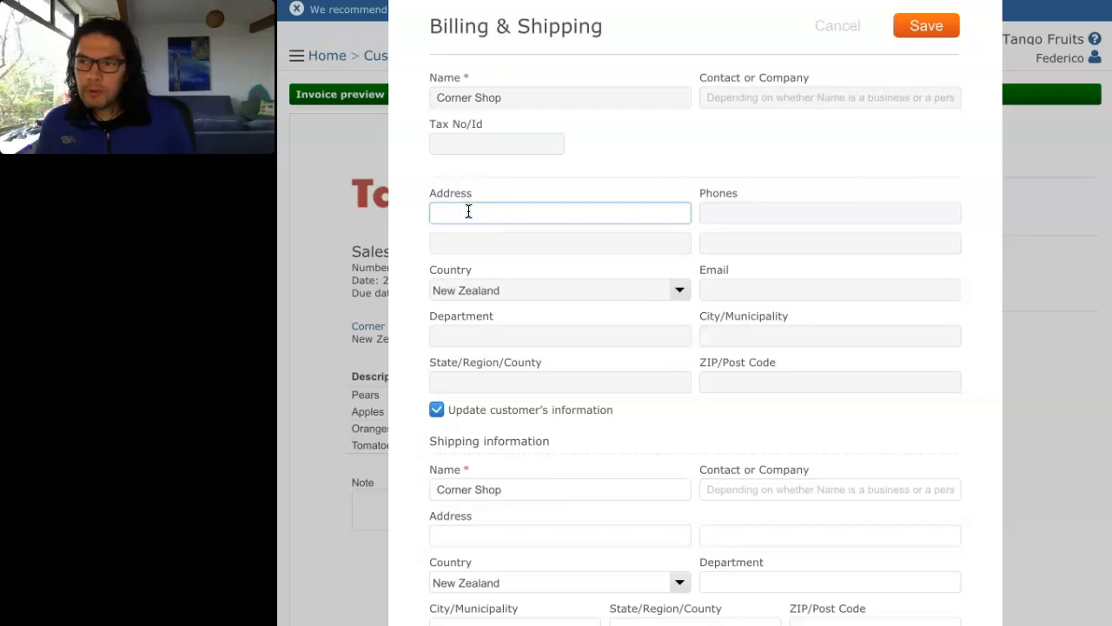
click(460, 142)
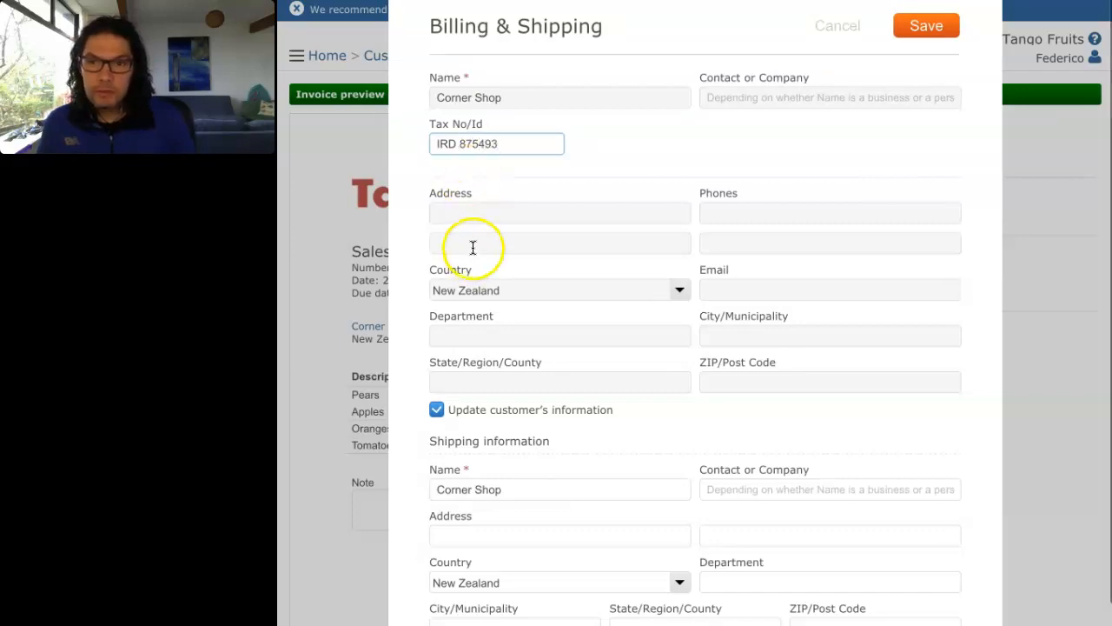
click(473, 214)
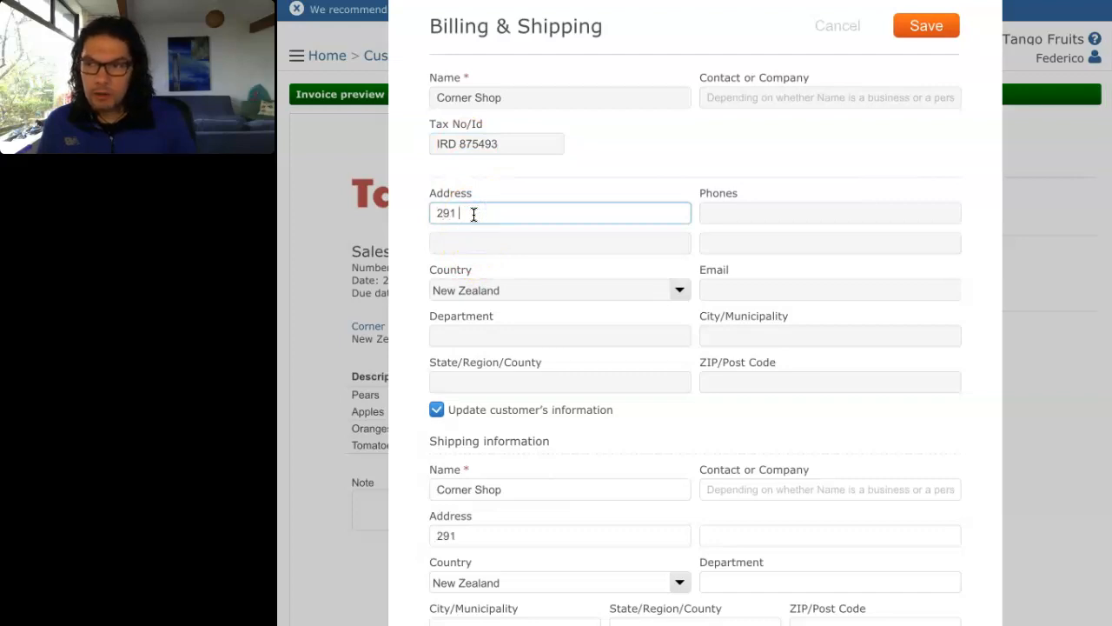
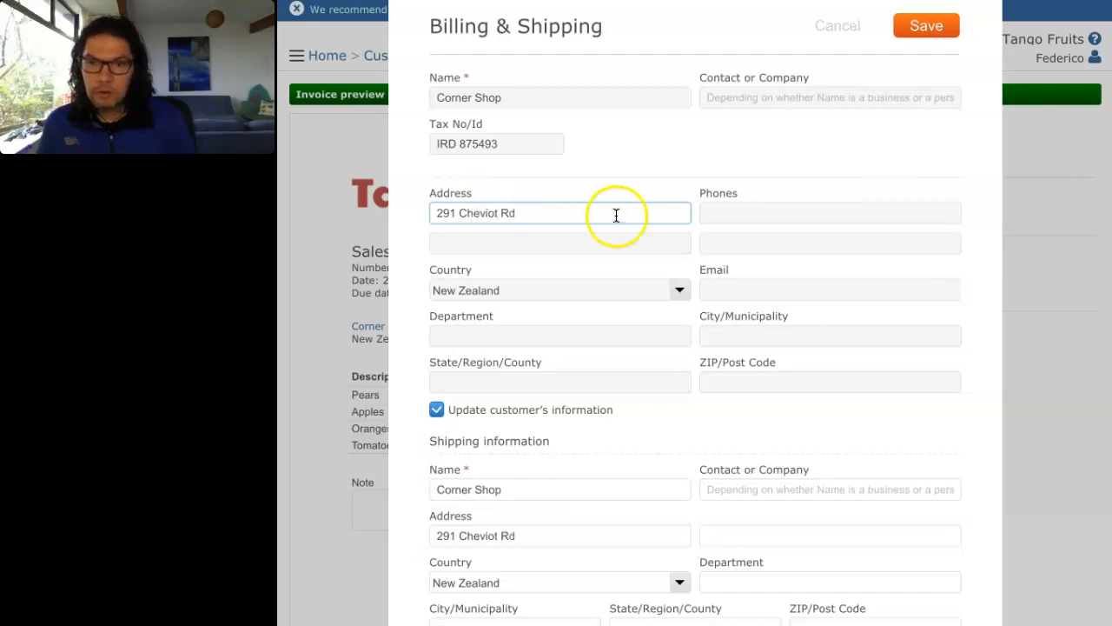
Step: Set the city to Wellington, save the customer details, and open the printable invoice
click(727, 334)
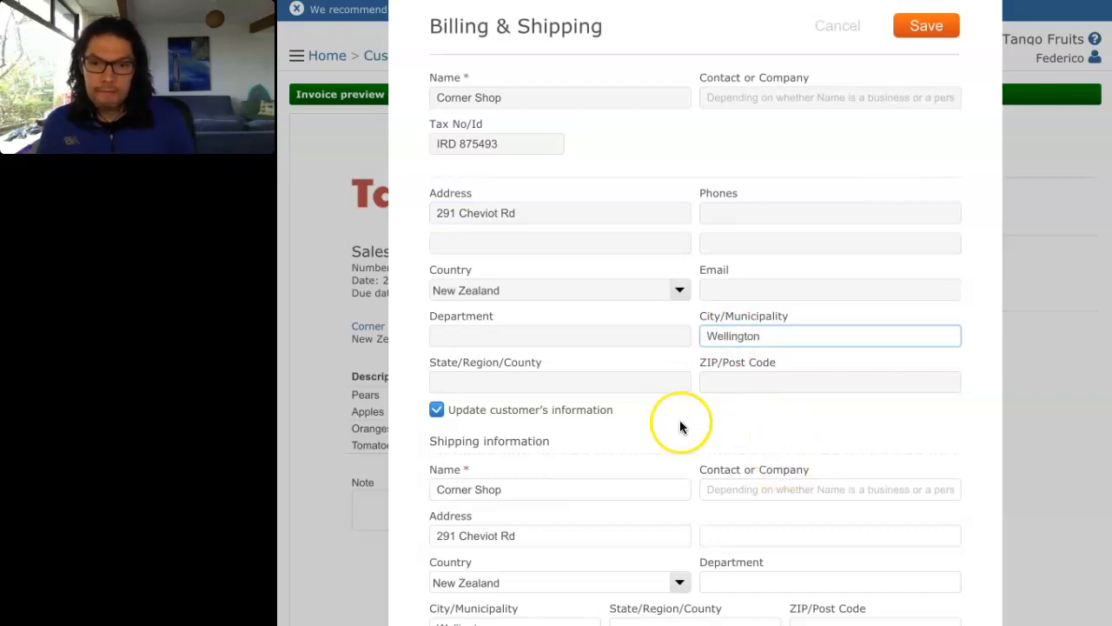
scroll(665, 423, down, 1)
scroll(657, 423, up, 1)
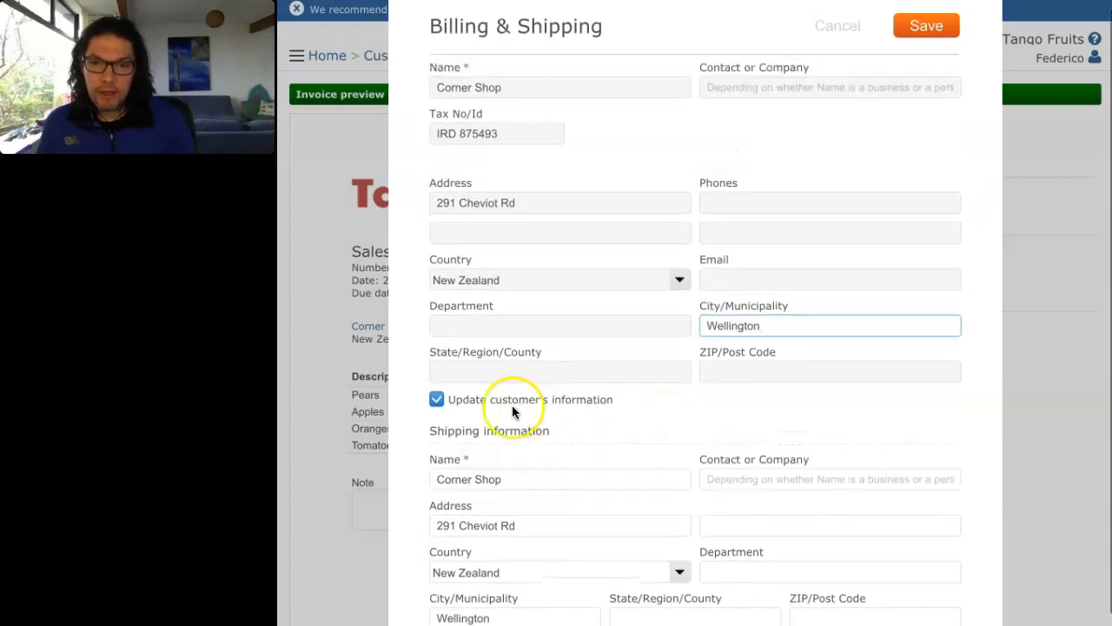
scroll(608, 412, up, 1)
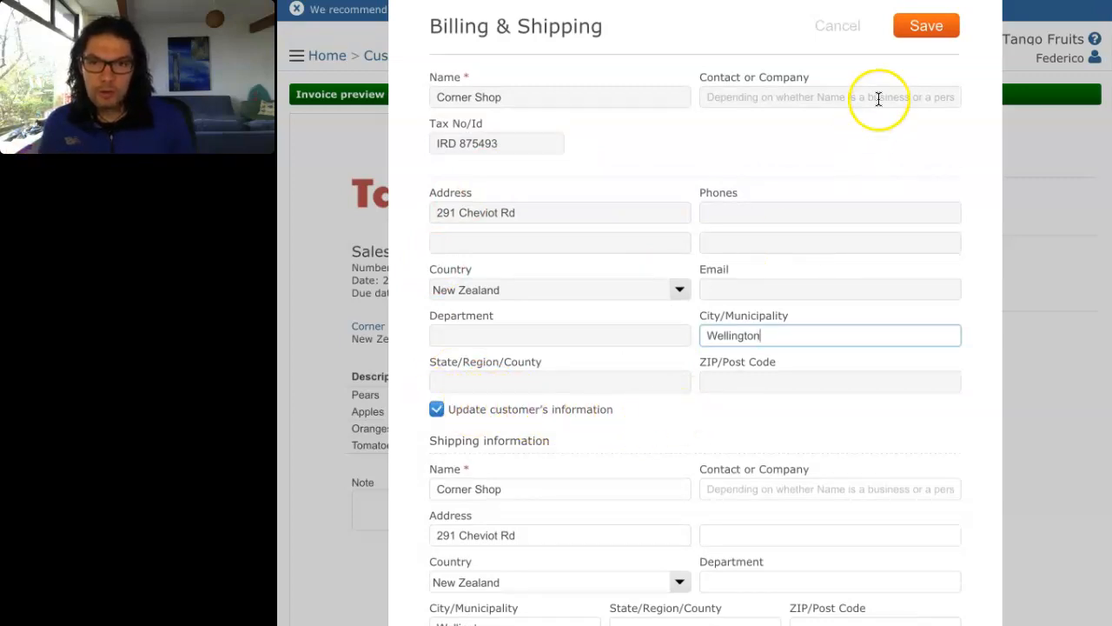
click(927, 28)
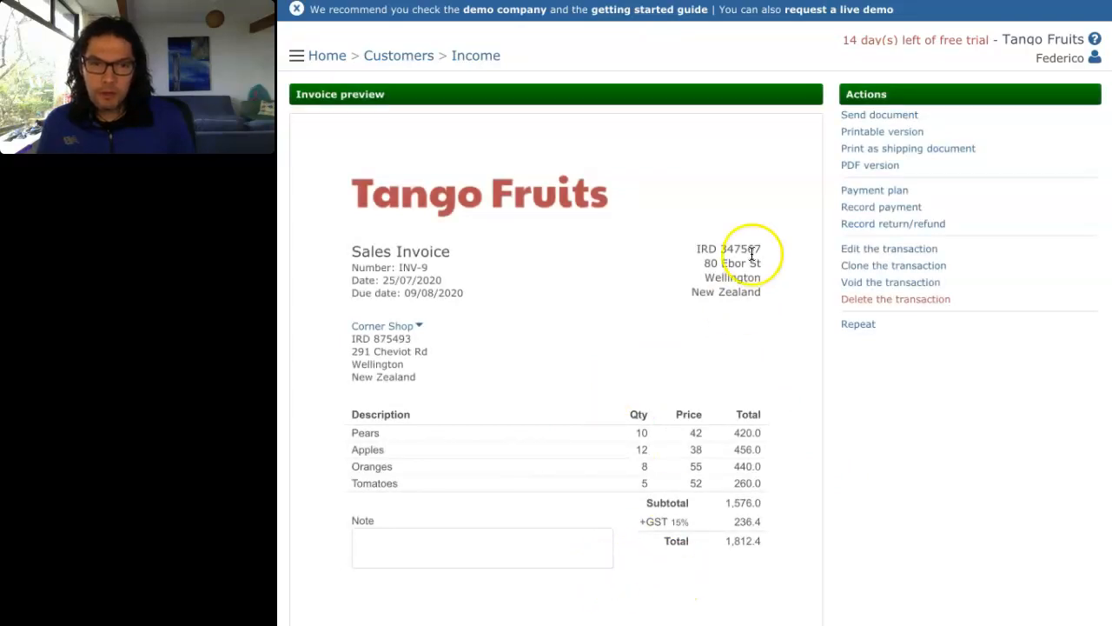
click(888, 137)
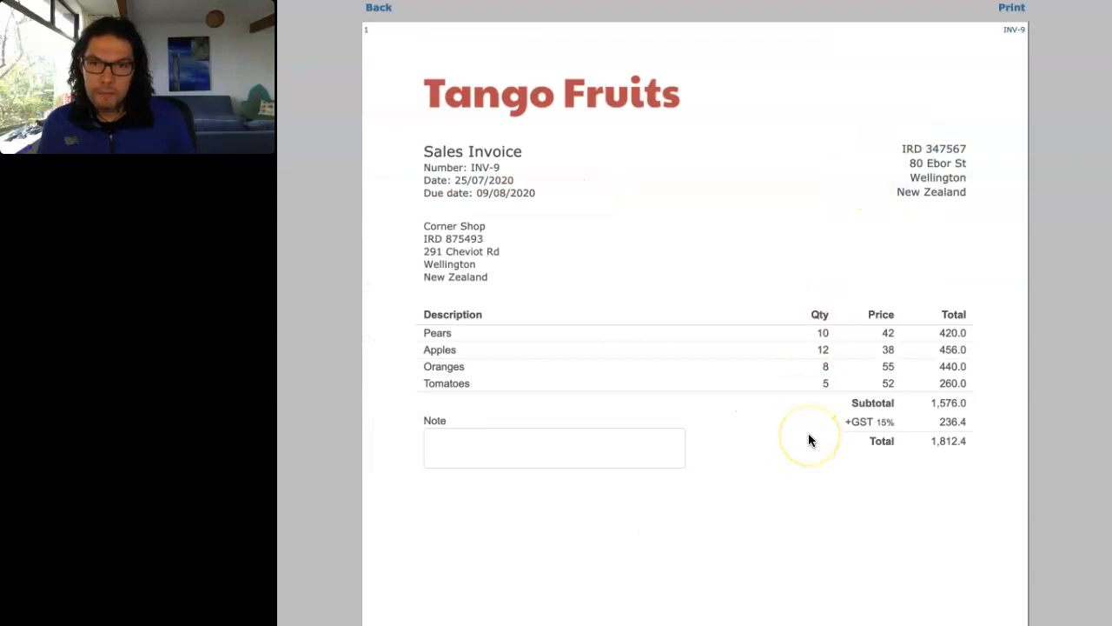
Step: Review the right page header choices in Print, cancel unprinted, and go back to the preview
click(1010, 11)
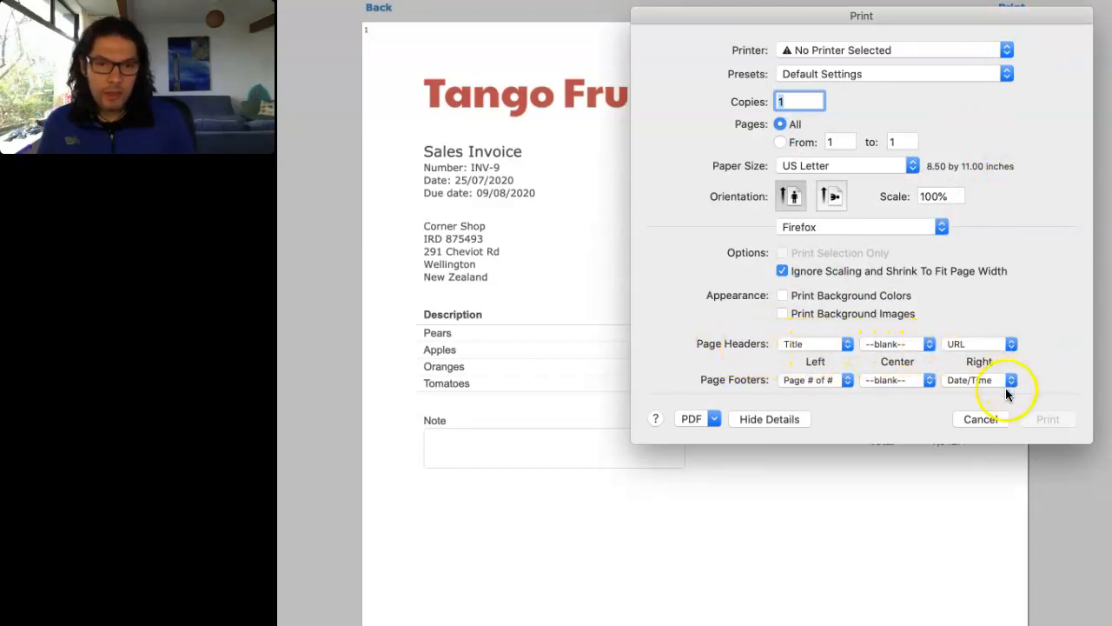
click(1010, 344)
click(1054, 328)
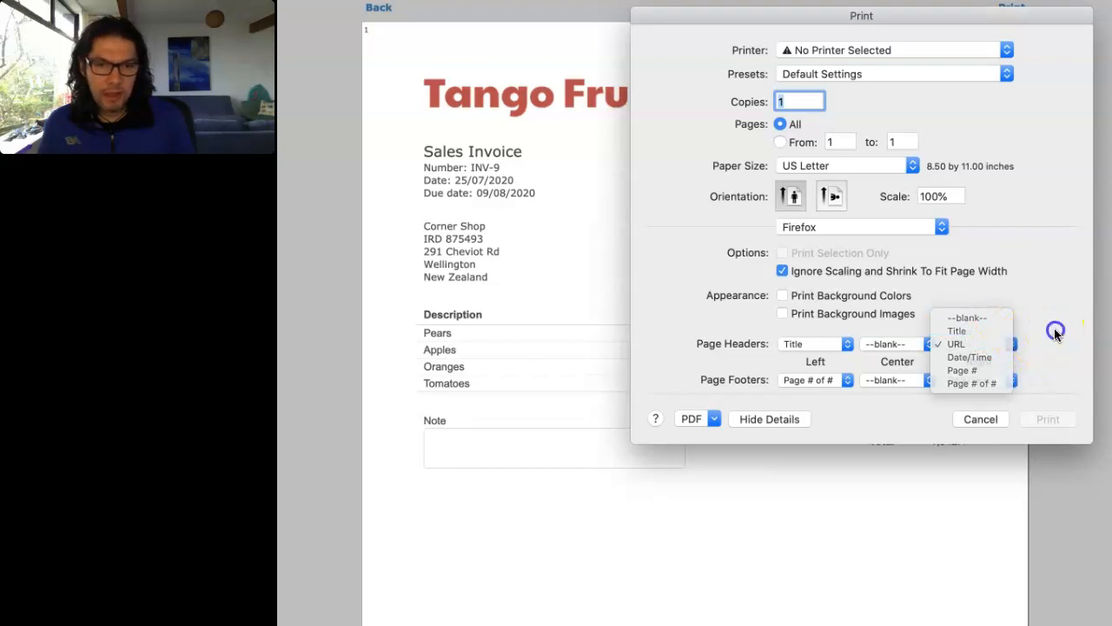
click(980, 419)
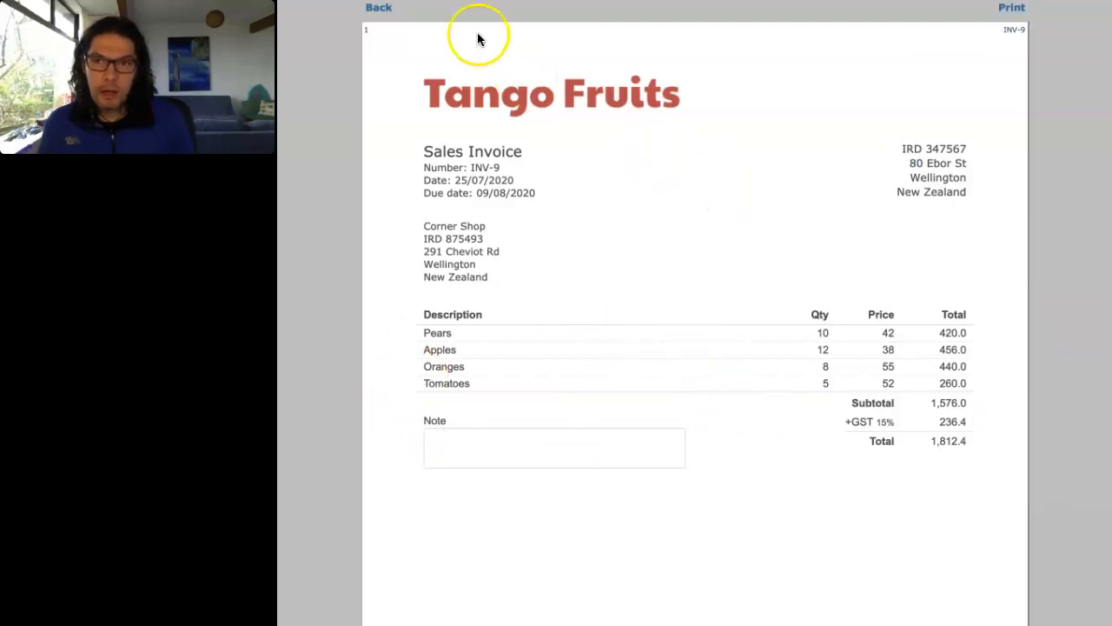
click(379, 10)
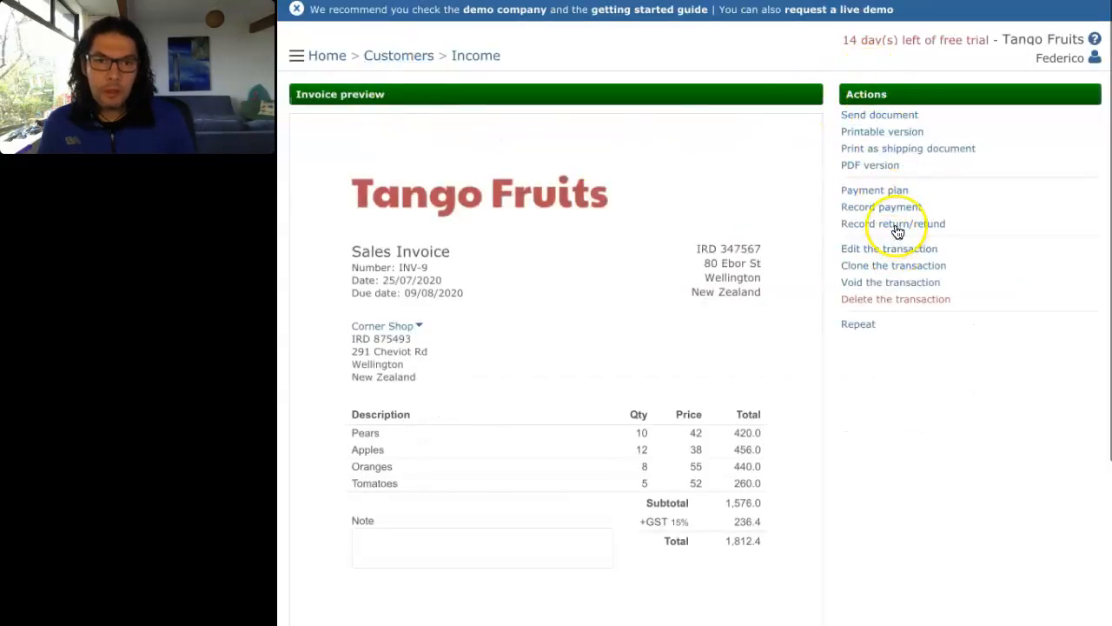
click(880, 117)
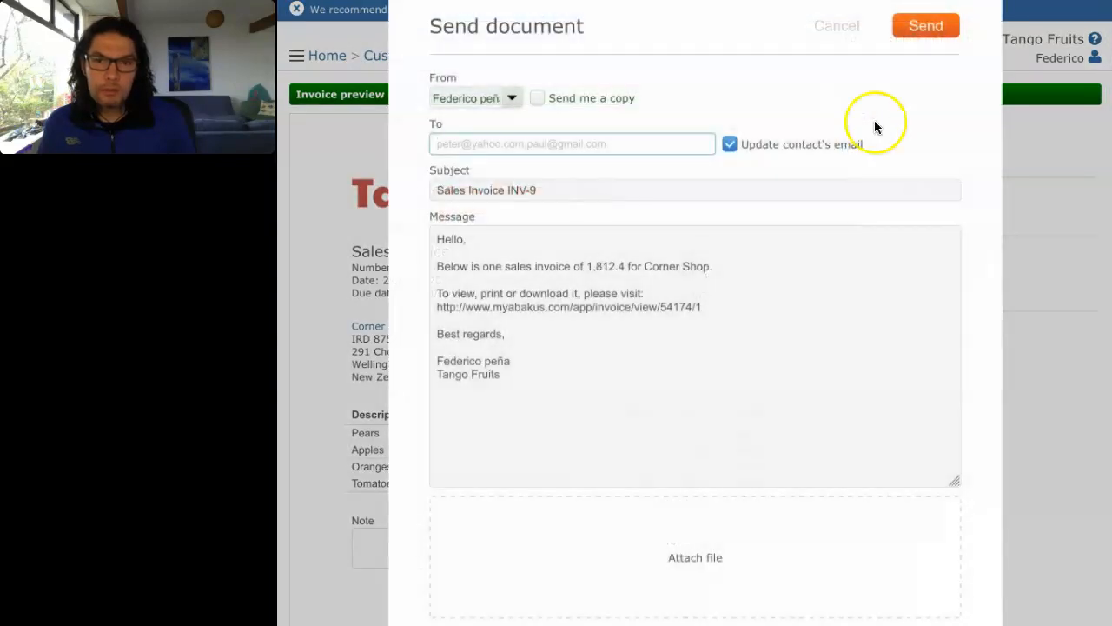
click(442, 143)
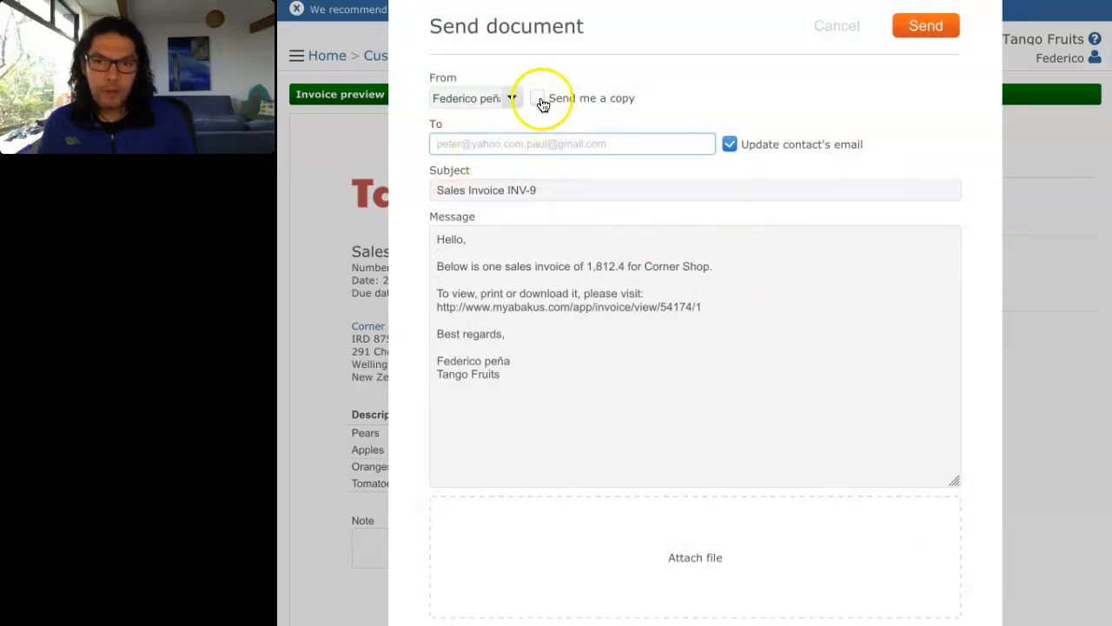
scroll(656, 236, down, 1)
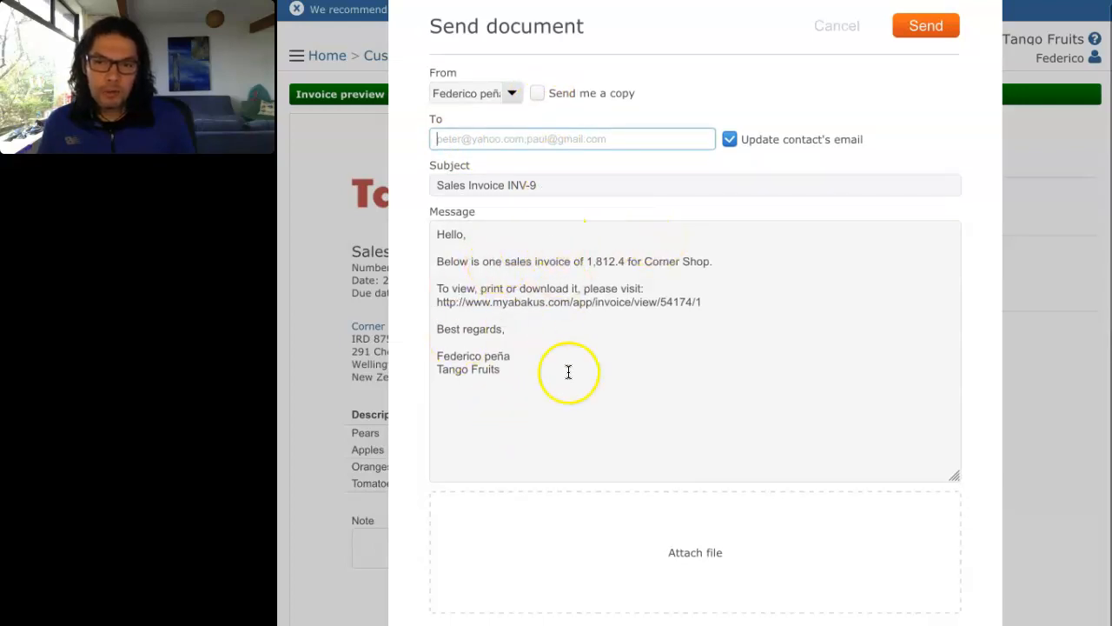
click(515, 368)
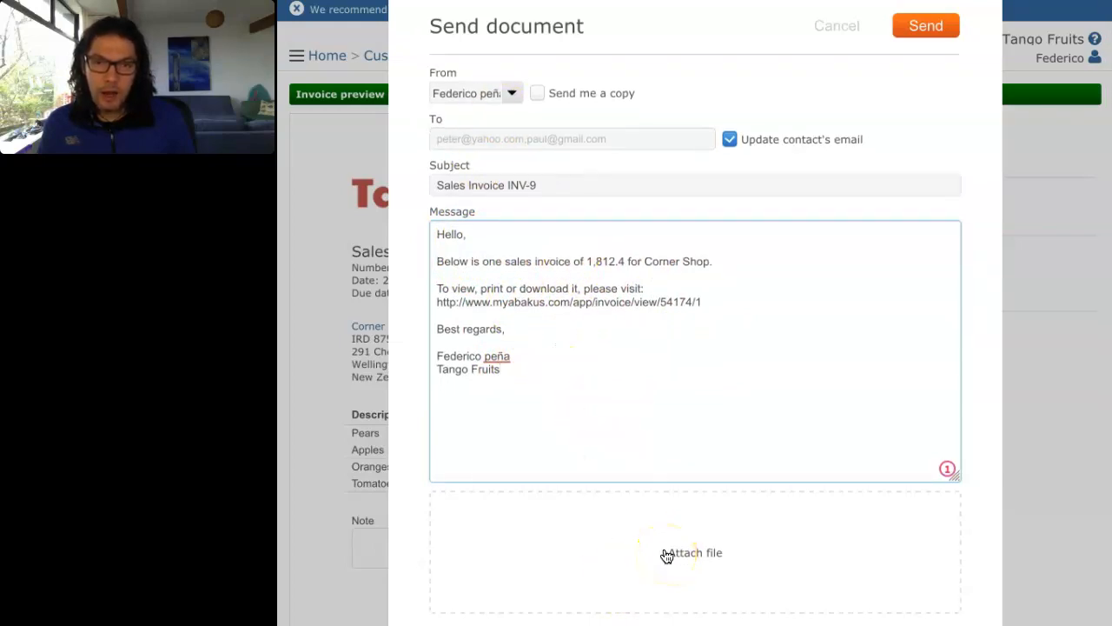
scroll(620, 583, up, 1)
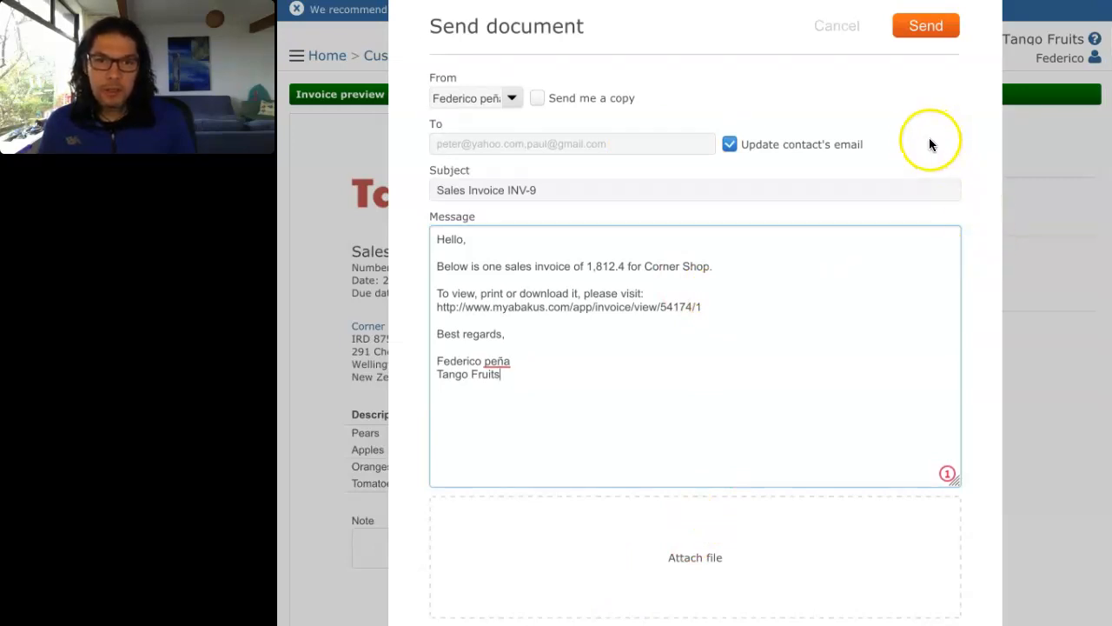
click(836, 26)
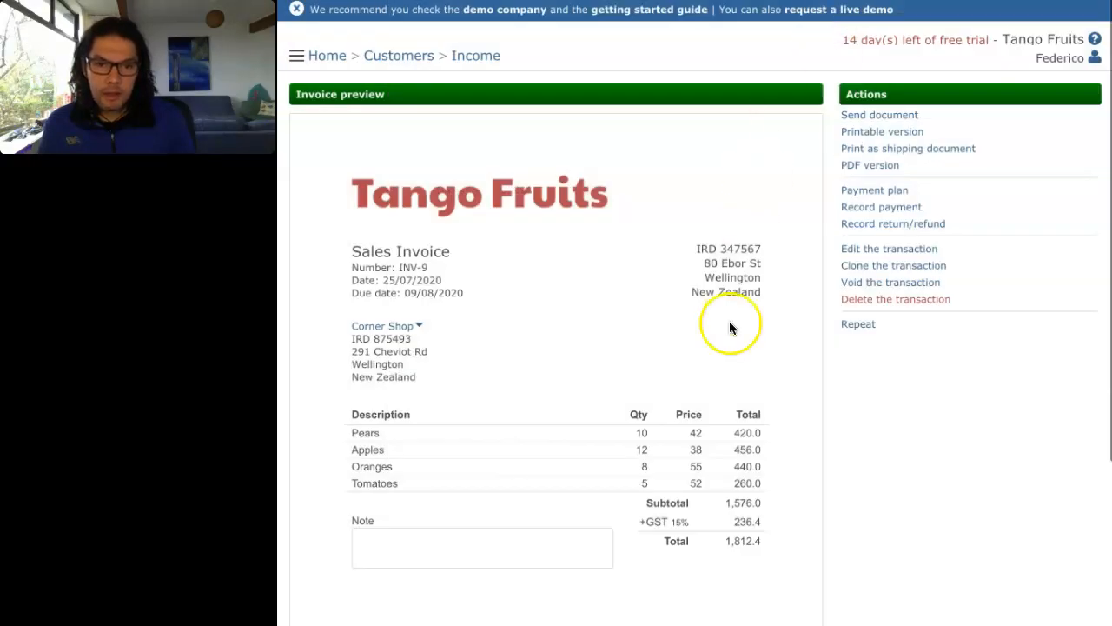